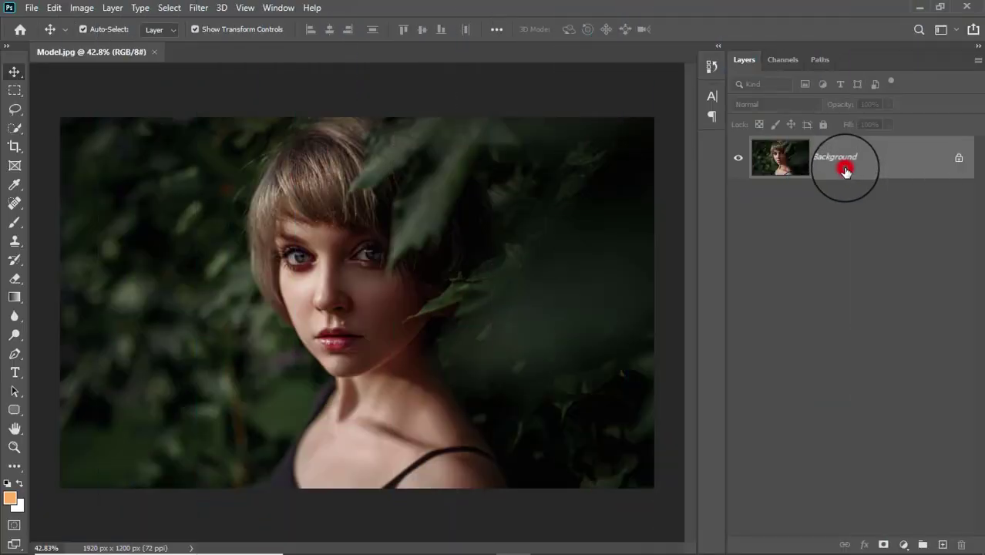
- Duplicate the Background layer as Background copy and convert it to a smart object for Smart Filters
{"action": "left_click_drag", "start_coordinate": [845, 172], "coordinate": [940, 540]}
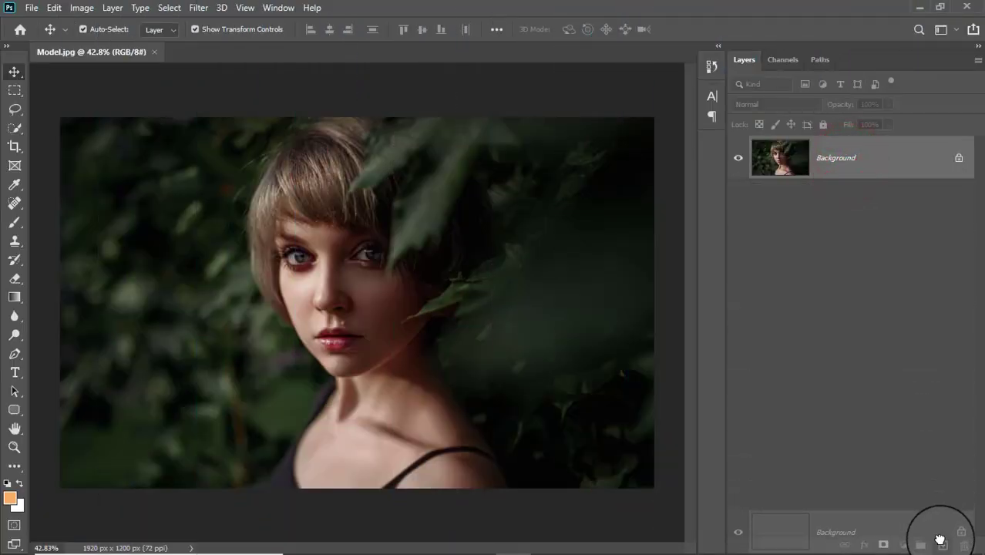
{"action": "left_click_drag", "start_coordinate": [941, 540], "coordinate": [941, 539]}
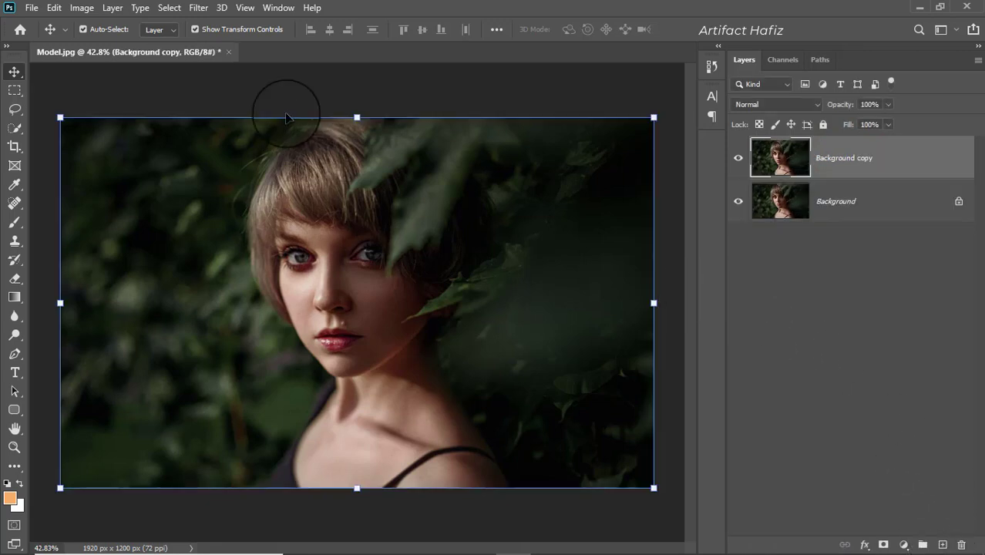
{"action": "left_click", "coordinate": [199, 7]}
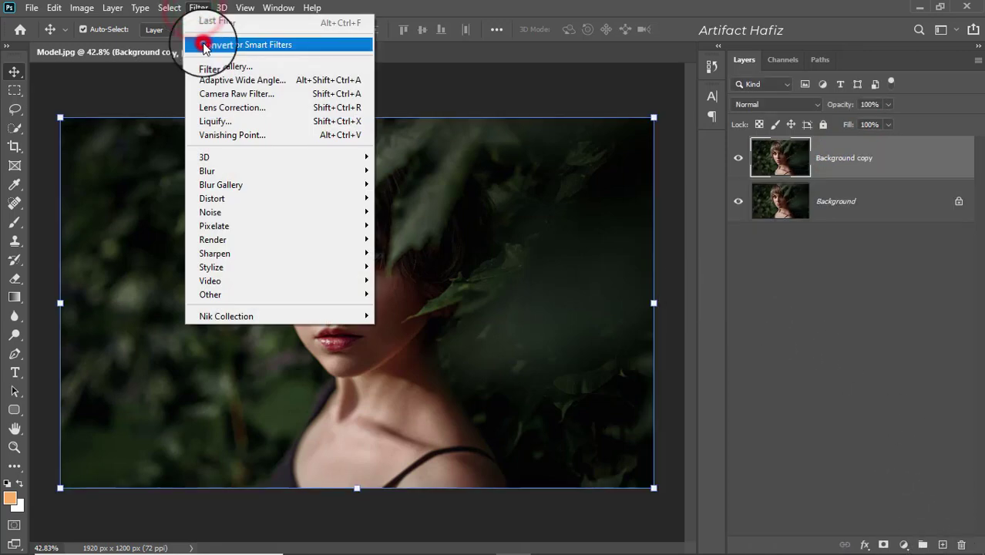
{"action": "left_click", "coordinate": [204, 47]}
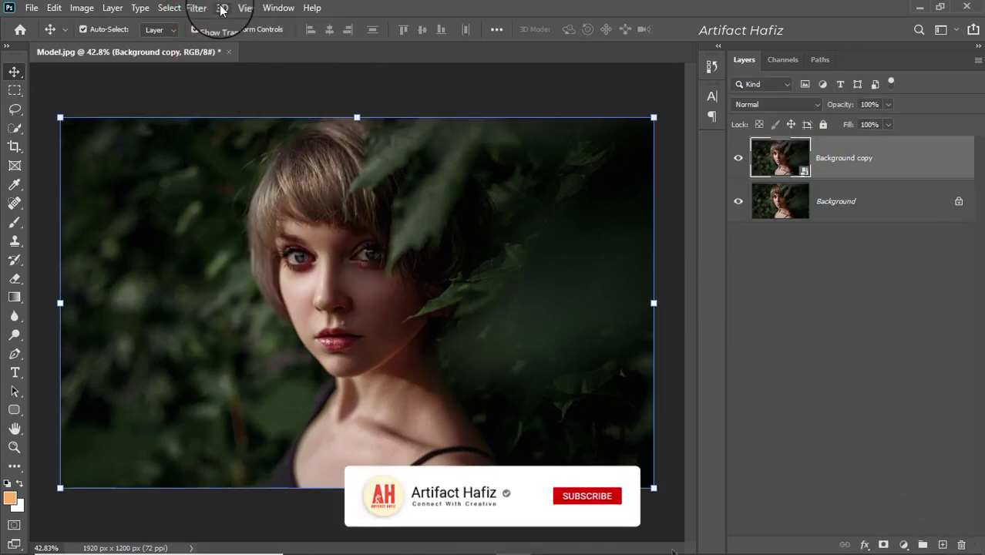
{"action": "left_click", "coordinate": [198, 8]}
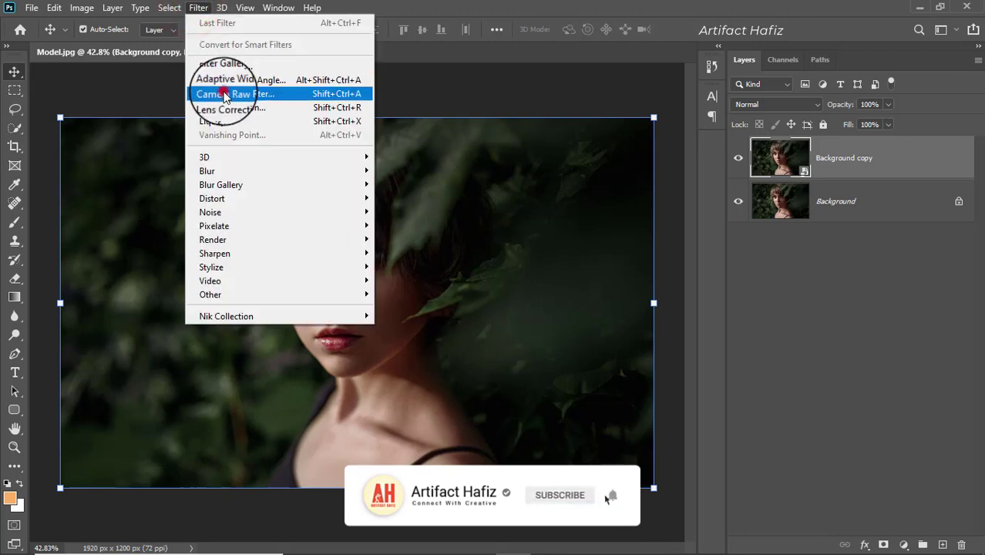
- Apply the Camera Raw Filter with Highlights -28, Shadows +20, Whites +3, Blacks -13 and Clarity +11
{"action": "left_click", "coordinate": [226, 94]}
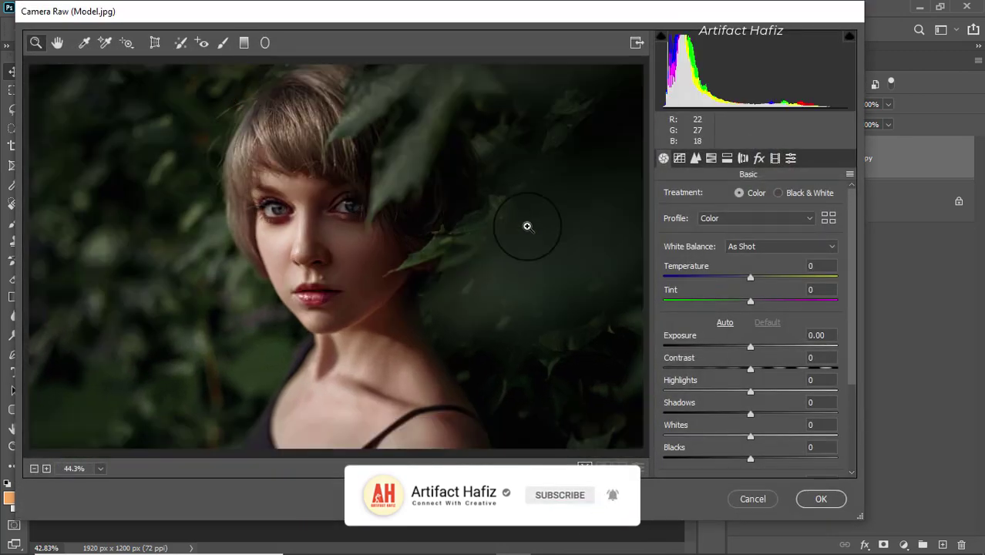
{"action": "scroll", "coordinate": [750, 309], "scroll_direction": "down", "scroll_amount": 1}
{"action": "scroll", "coordinate": [750, 330], "scroll_direction": "down", "scroll_amount": 2}
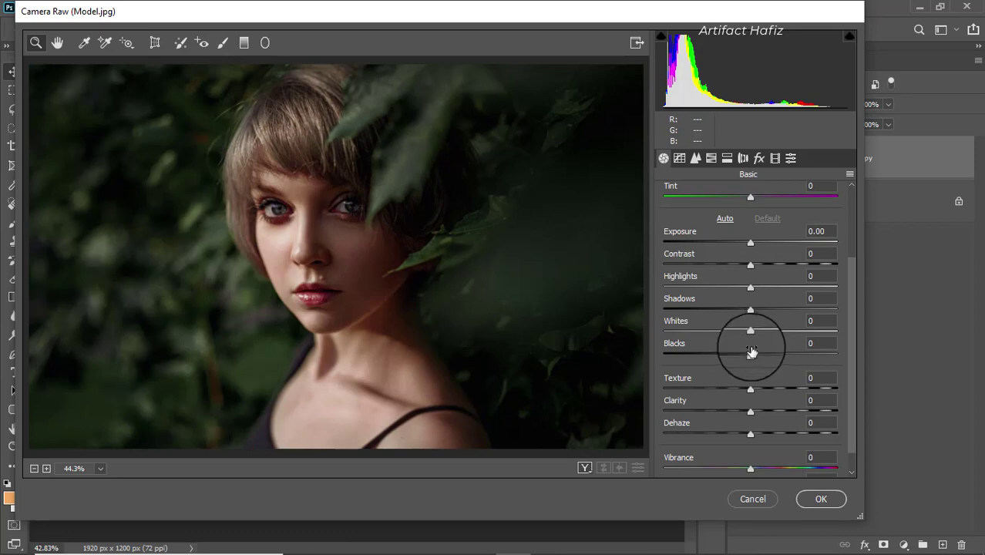
{"action": "left_click_drag", "start_coordinate": [751, 352], "coordinate": [739, 353]}
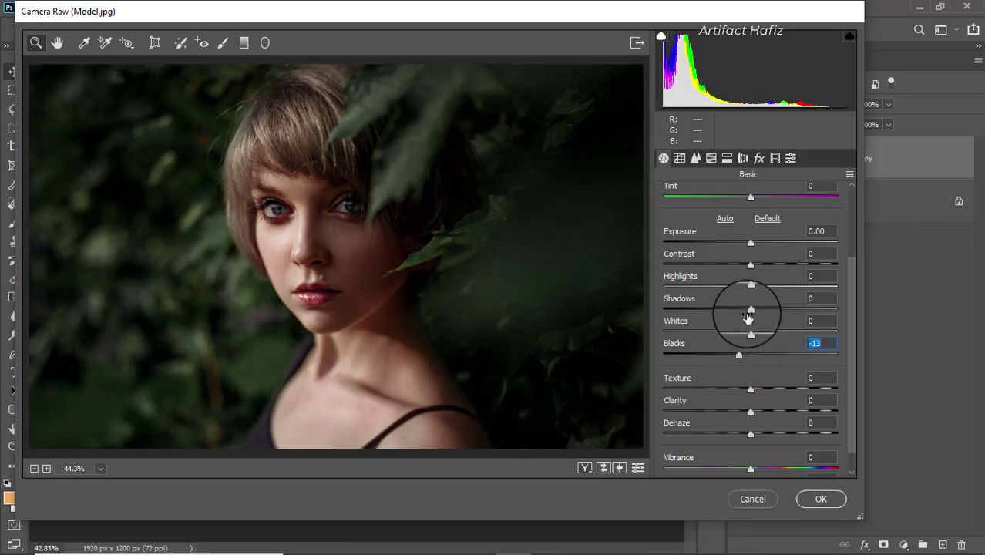
{"action": "mouse_move", "coordinate": [750, 310]}
{"action": "left_mouse_down"}
{"action": "mouse_move", "coordinate": [768, 310]}
{"action": "mouse_move", "coordinate": [723, 285]}
{"action": "left_mouse_up"}
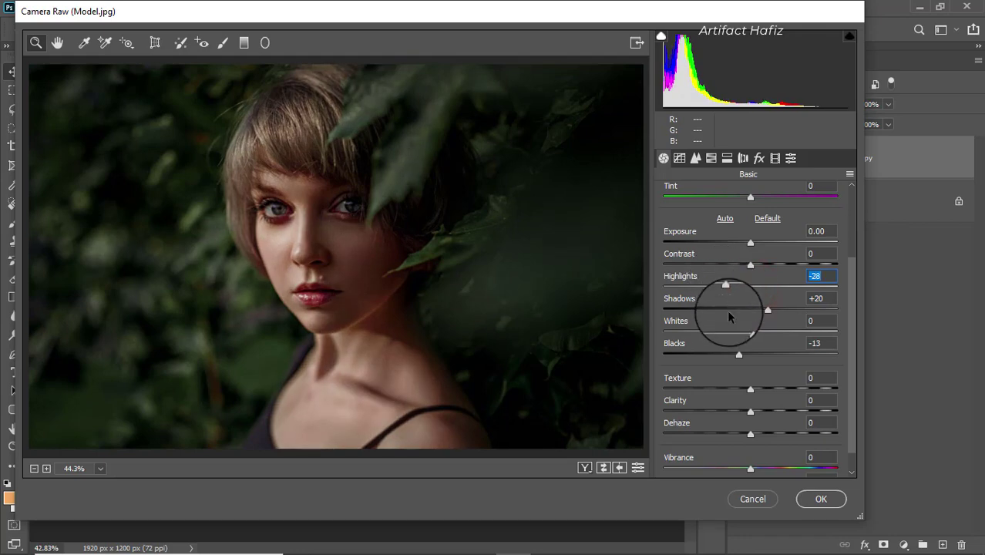
{"action": "mouse_move", "coordinate": [746, 336]}
{"action": "left_mouse_down"}
{"action": "mouse_move", "coordinate": [762, 335]}
{"action": "mouse_move", "coordinate": [753, 333]}
{"action": "left_mouse_up"}
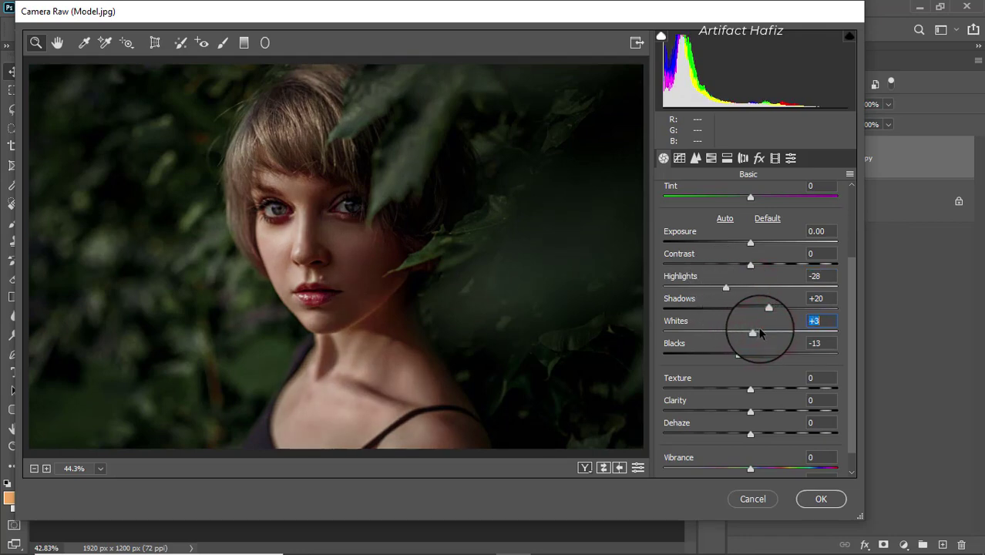
{"action": "scroll", "coordinate": [760, 328], "scroll_direction": "down", "scroll_amount": 1}
{"action": "left_click_drag", "start_coordinate": [751, 386], "coordinate": [765, 388]}
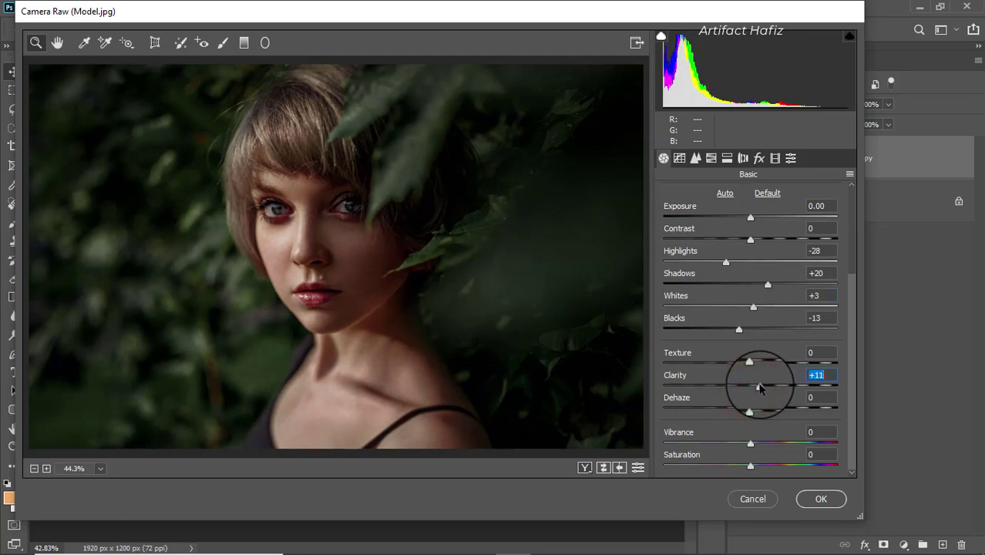
- In HSL Saturation, boost reds, oranges, aquas and blues while muting yellows and greens
{"action": "left_click", "coordinate": [707, 159]}
{"action": "left_click", "coordinate": [717, 198]}
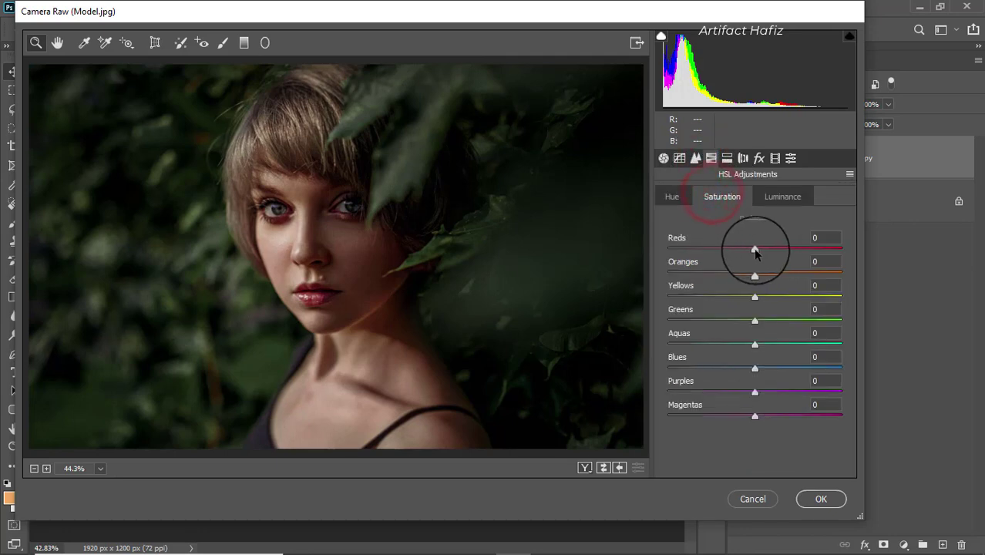
{"action": "mouse_move", "coordinate": [753, 249]}
{"action": "left_mouse_down"}
{"action": "mouse_move", "coordinate": [771, 245]}
{"action": "mouse_move", "coordinate": [775, 274]}
{"action": "mouse_move", "coordinate": [681, 308]}
{"action": "mouse_move", "coordinate": [656, 303]}
{"action": "mouse_move", "coordinate": [889, 296]}
{"action": "mouse_move", "coordinate": [722, 314]}
{"action": "mouse_move", "coordinate": [735, 321]}
{"action": "left_mouse_up"}
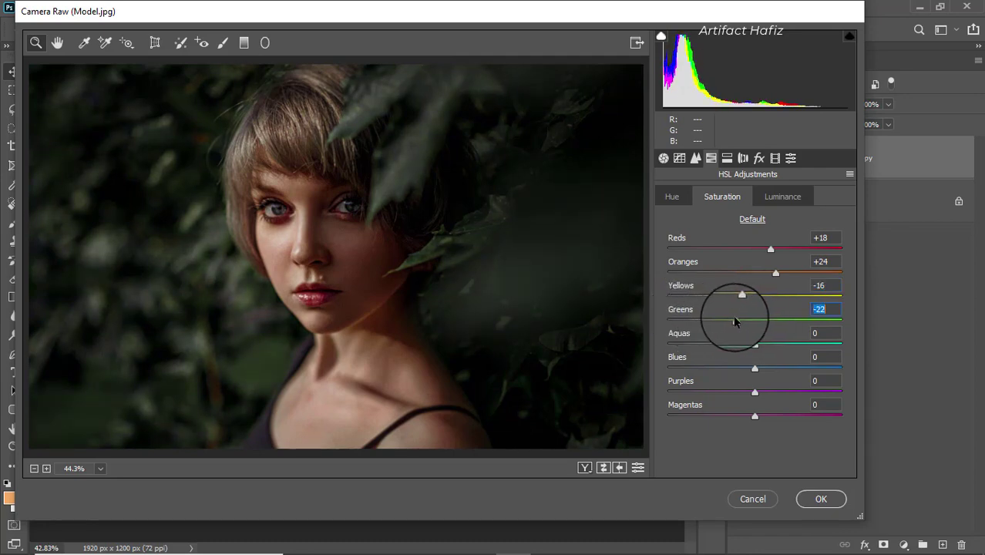
{"action": "mouse_move", "coordinate": [755, 369]}
{"action": "left_mouse_down"}
{"action": "mouse_move", "coordinate": [746, 370]}
{"action": "mouse_move", "coordinate": [771, 369]}
{"action": "mouse_move", "coordinate": [775, 344]}
{"action": "left_mouse_up"}
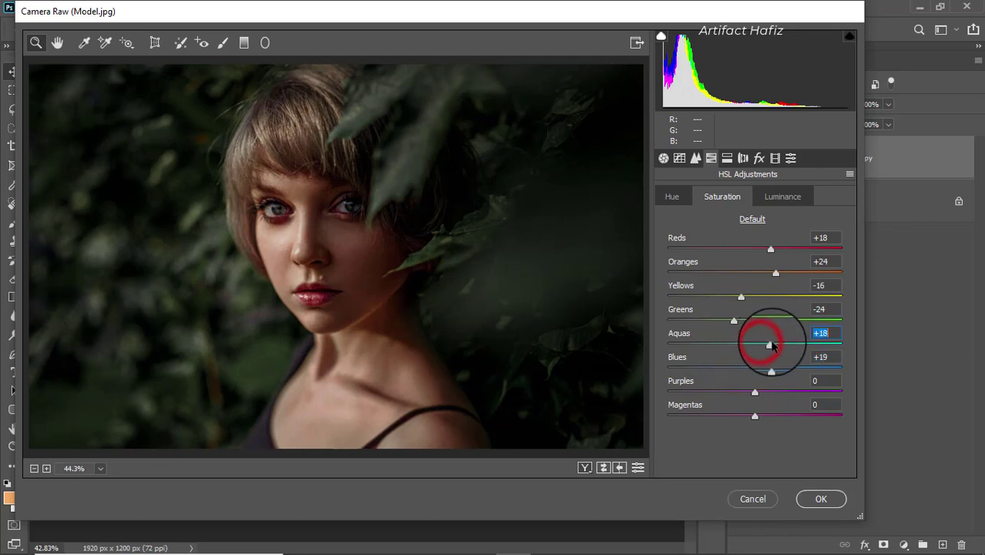
- Set HSL luminance to Reds +7, Oranges +26, Yellows +12 and Greens -18
{"action": "left_click", "coordinate": [764, 193]}
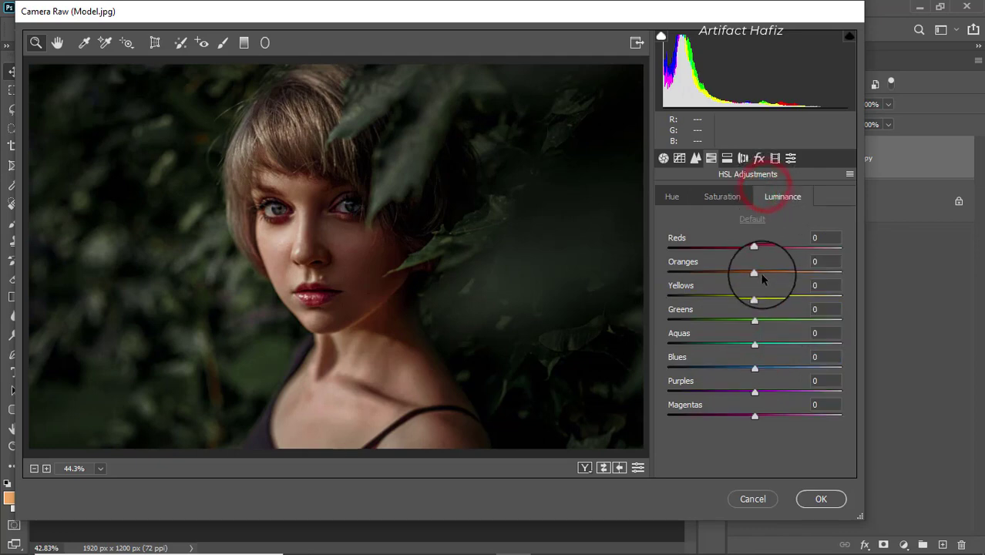
{"action": "mouse_move", "coordinate": [755, 297]}
{"action": "left_mouse_down"}
{"action": "mouse_move", "coordinate": [734, 298]}
{"action": "mouse_move", "coordinate": [772, 299]}
{"action": "mouse_move", "coordinate": [669, 324]}
{"action": "mouse_move", "coordinate": [739, 322]}
{"action": "left_mouse_up"}
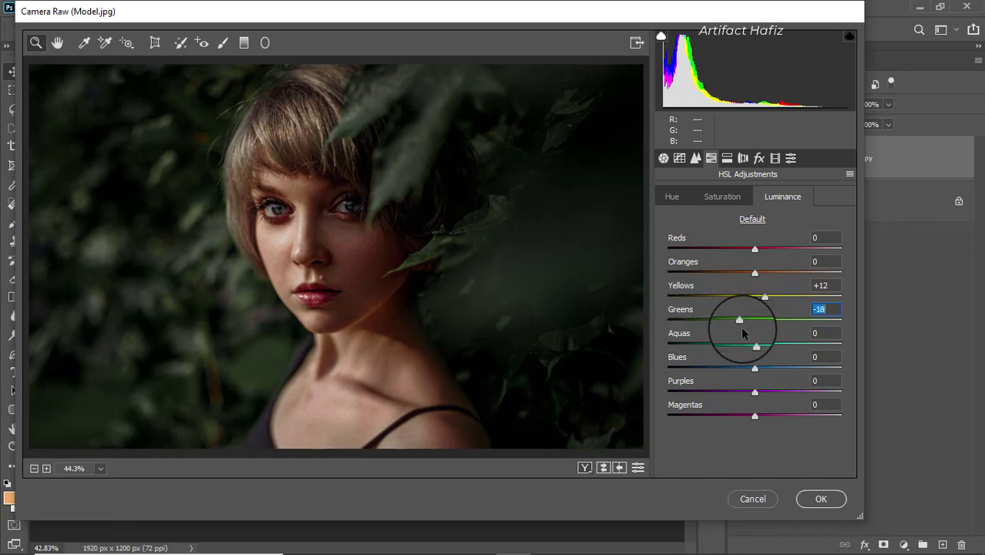
{"action": "mouse_move", "coordinate": [755, 275]}
{"action": "left_mouse_down"}
{"action": "mouse_move", "coordinate": [776, 272]}
{"action": "mouse_move", "coordinate": [774, 251]}
{"action": "mouse_move", "coordinate": [760, 250]}
{"action": "left_mouse_up"}
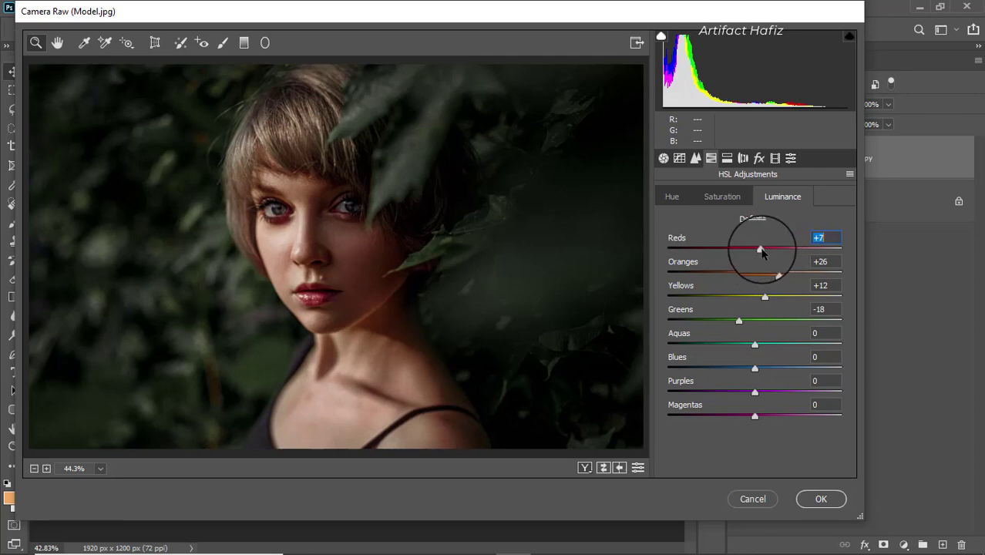
- Set HSL hues to Reds -3, Oranges +6, Yellows +12 and Greens +100
{"action": "left_click", "coordinate": [671, 197]}
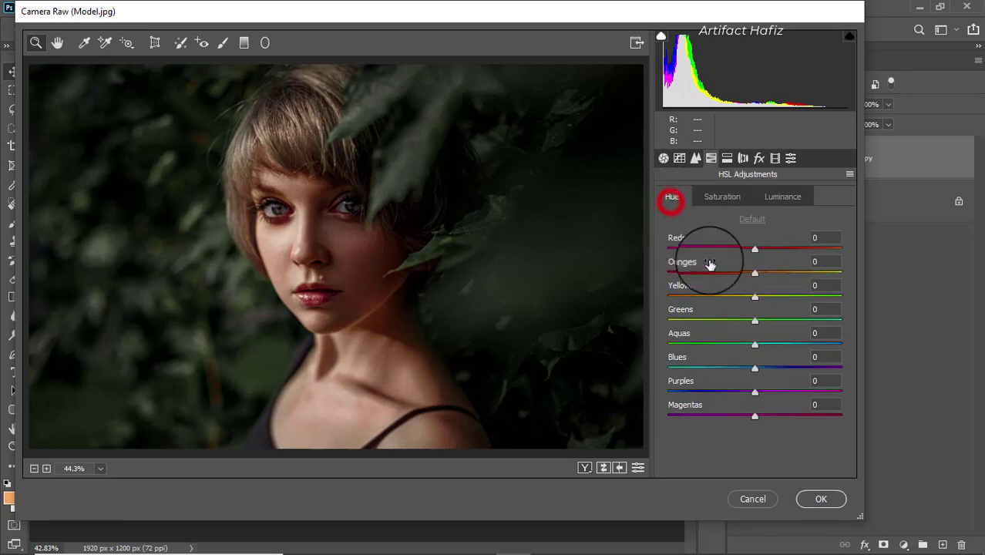
{"action": "left_click_drag", "start_coordinate": [755, 296], "coordinate": [696, 297]}
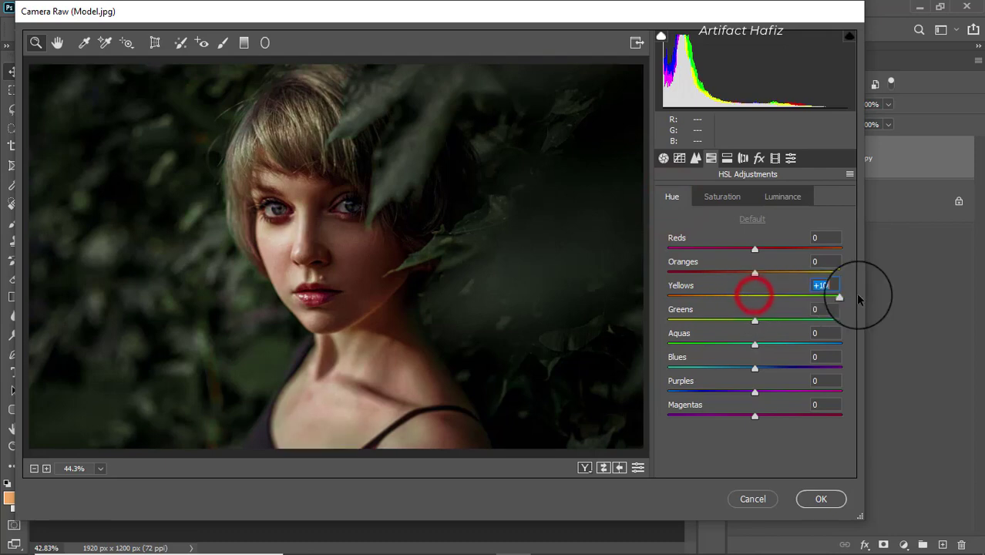
{"action": "mouse_move", "coordinate": [882, 306]}
{"action": "left_mouse_down"}
{"action": "mouse_move", "coordinate": [797, 306]}
{"action": "mouse_move", "coordinate": [747, 276]}
{"action": "mouse_move", "coordinate": [777, 274]}
{"action": "left_mouse_up"}
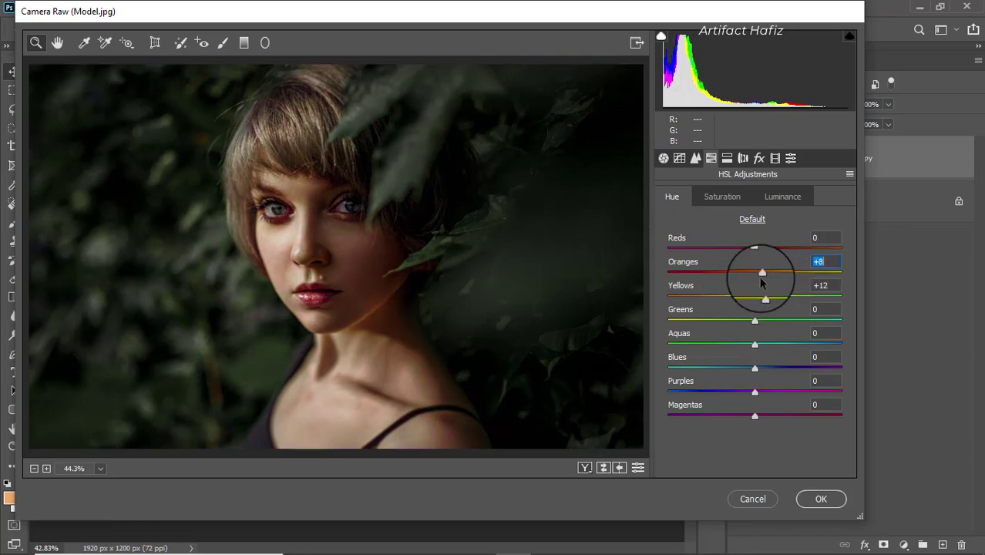
{"action": "mouse_move", "coordinate": [754, 248]}
{"action": "left_mouse_down"}
{"action": "mouse_move", "coordinate": [785, 249]}
{"action": "mouse_move", "coordinate": [751, 262]}
{"action": "left_mouse_up"}
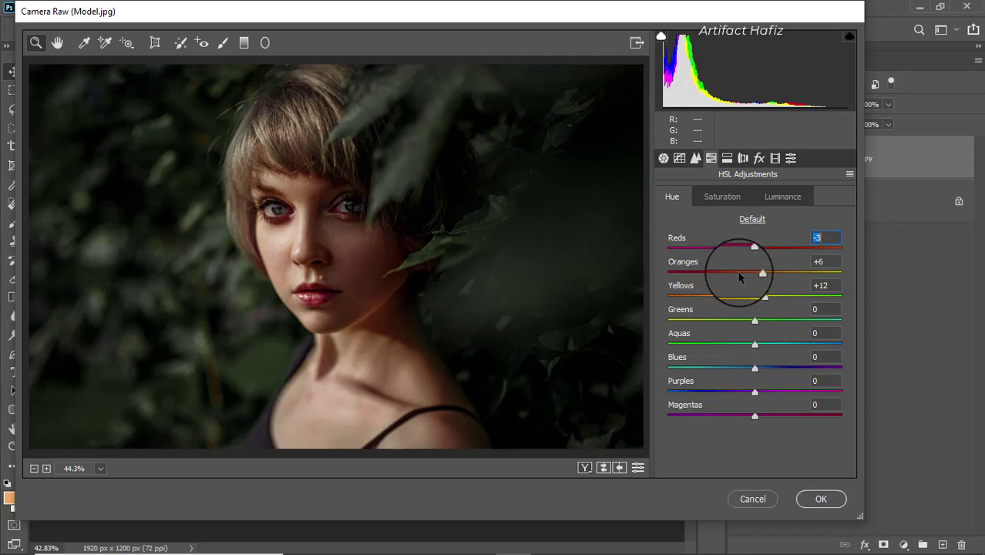
{"action": "left_click_drag", "start_coordinate": [754, 322], "coordinate": [871, 315]}
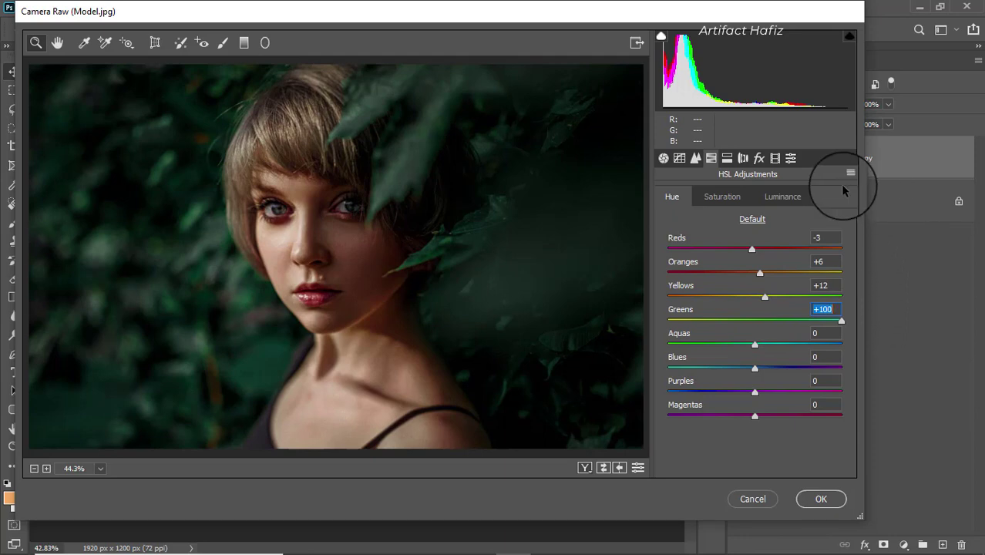
- Split-tone the shadows to hue 204, saturation 20 and the highlights to hue 185, saturation 15
{"action": "left_click", "coordinate": [728, 159]}
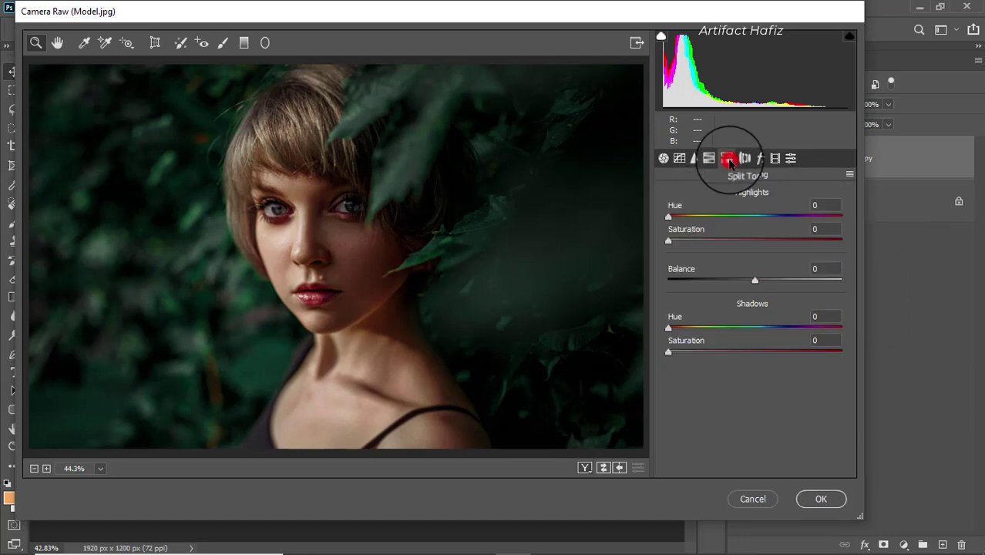
{"action": "left_click_drag", "start_coordinate": [668, 352], "coordinate": [769, 351]}
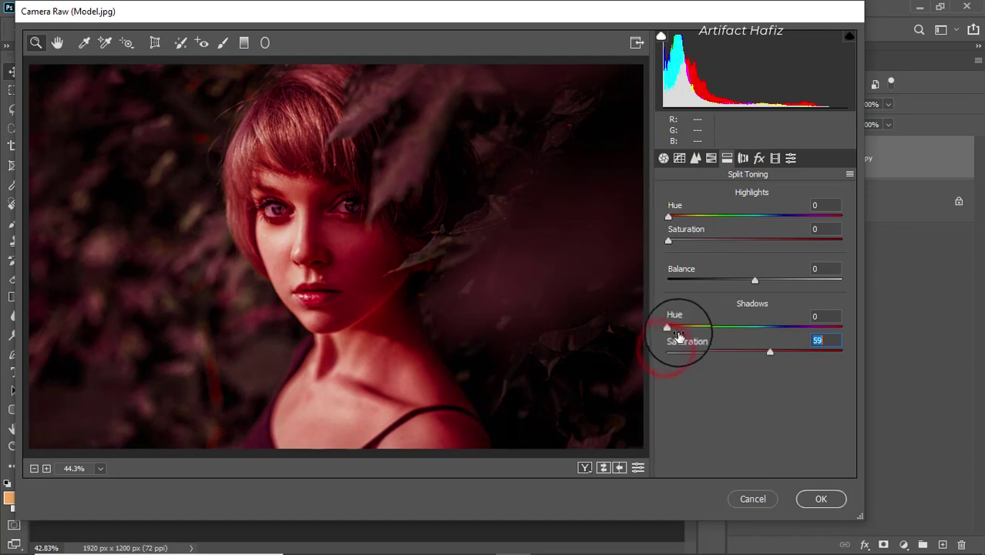
{"action": "mouse_move", "coordinate": [668, 327]}
{"action": "left_mouse_down"}
{"action": "mouse_move", "coordinate": [768, 328]}
{"action": "mouse_move", "coordinate": [745, 356]}
{"action": "mouse_move", "coordinate": [671, 354]}
{"action": "mouse_move", "coordinate": [701, 358]}
{"action": "left_mouse_up"}
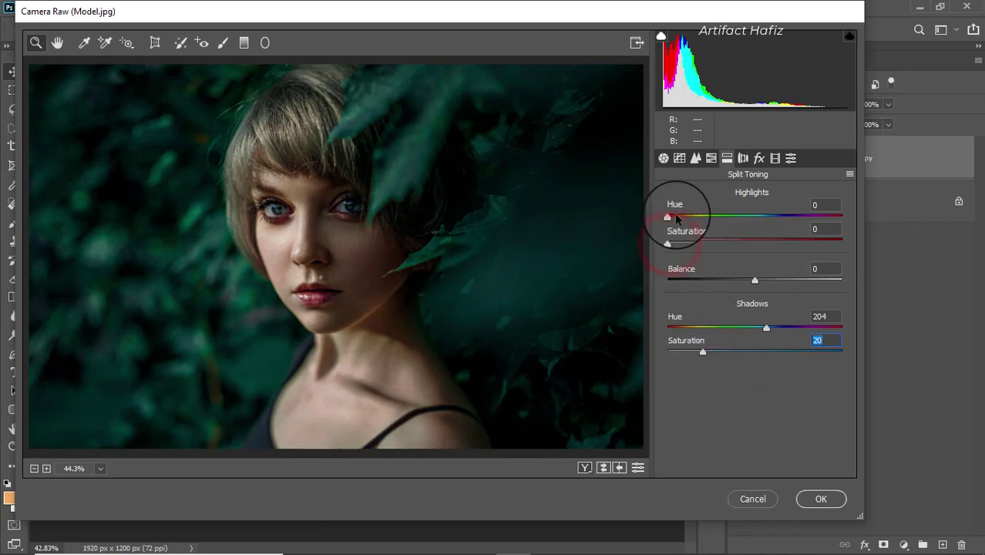
{"action": "left_click_drag", "start_coordinate": [669, 244], "coordinate": [756, 241]}
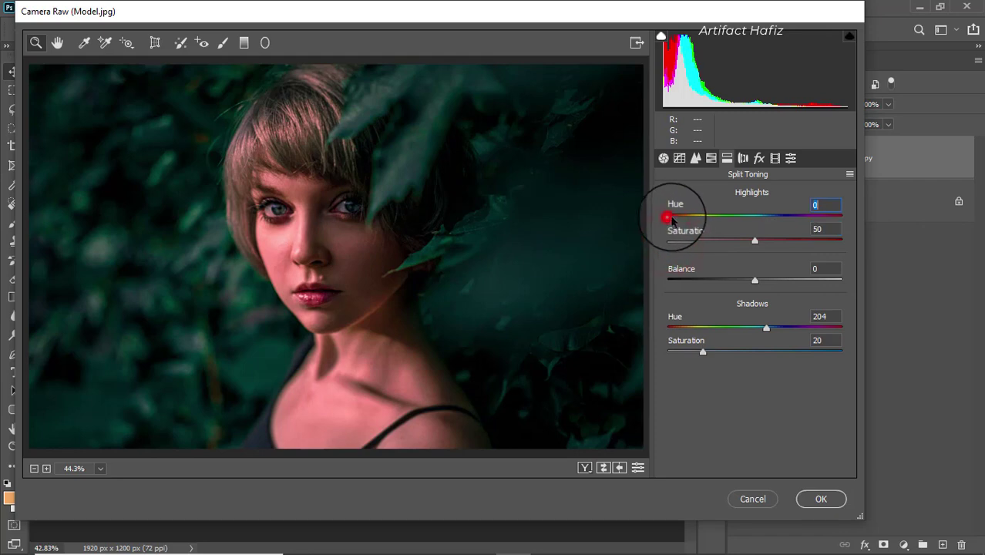
{"action": "mouse_move", "coordinate": [668, 216]}
{"action": "left_mouse_down"}
{"action": "mouse_move", "coordinate": [759, 230]}
{"action": "mouse_move", "coordinate": [666, 237]}
{"action": "mouse_move", "coordinate": [716, 243]}
{"action": "mouse_move", "coordinate": [699, 246]}
{"action": "left_mouse_up"}
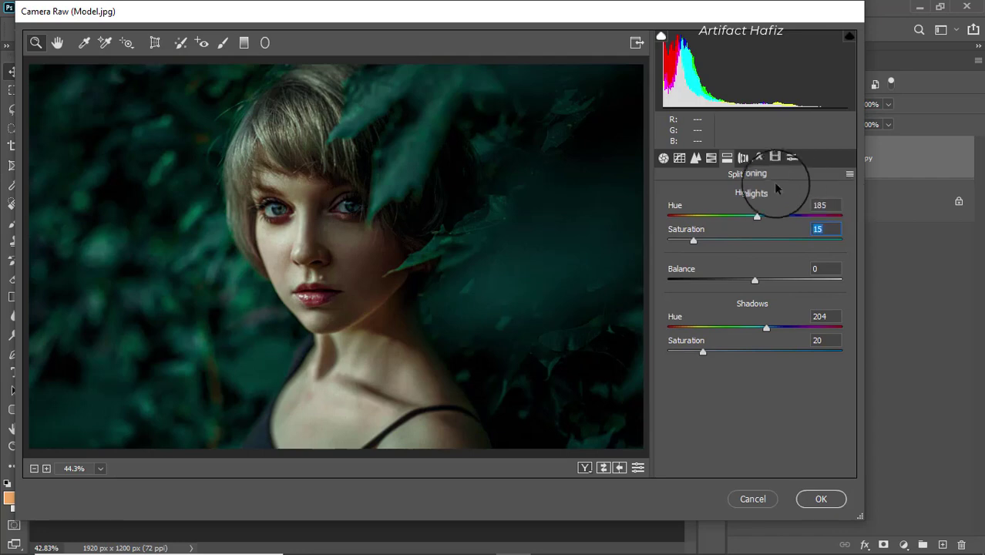
- Add a little sharpening, then pull the tone curve's top-right point left to brighten highlights
{"action": "left_click", "coordinate": [696, 158]}
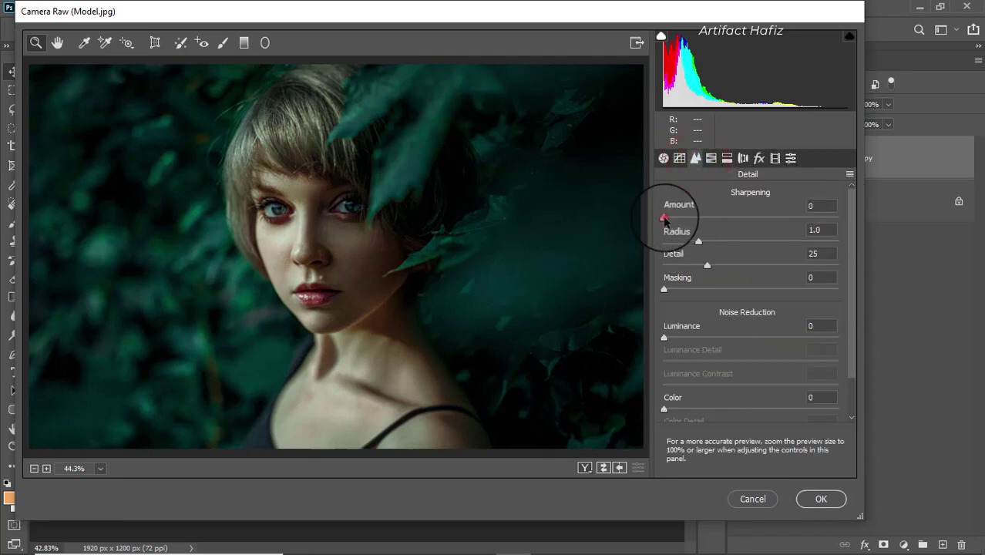
{"action": "left_click_drag", "start_coordinate": [663, 214], "coordinate": [676, 215]}
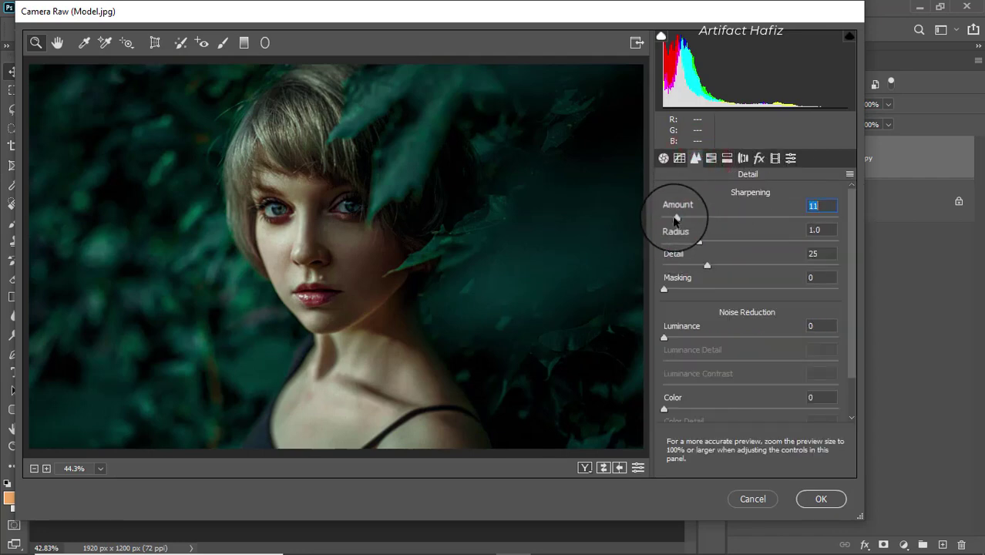
{"action": "left_click", "coordinate": [676, 159]}
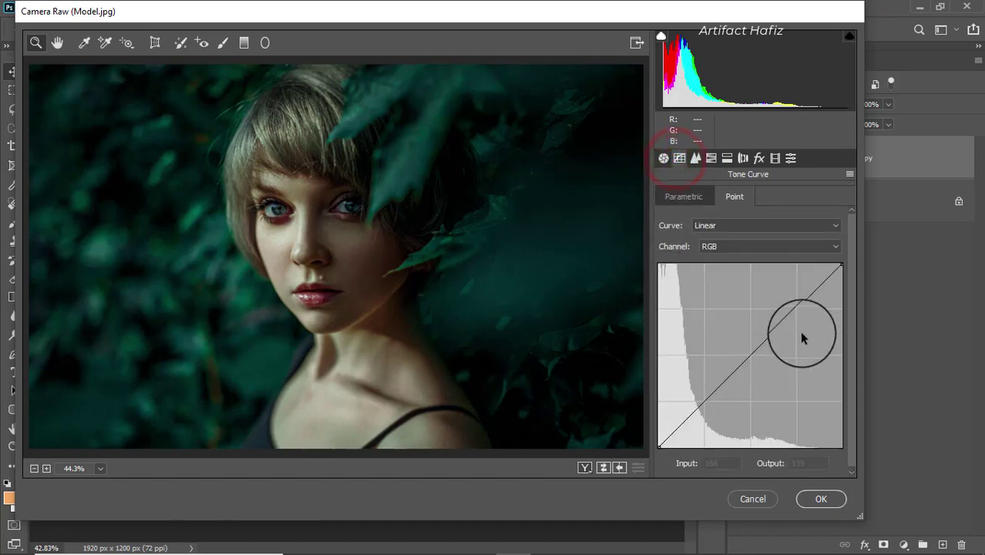
{"action": "left_click_drag", "start_coordinate": [840, 266], "coordinate": [827, 257]}
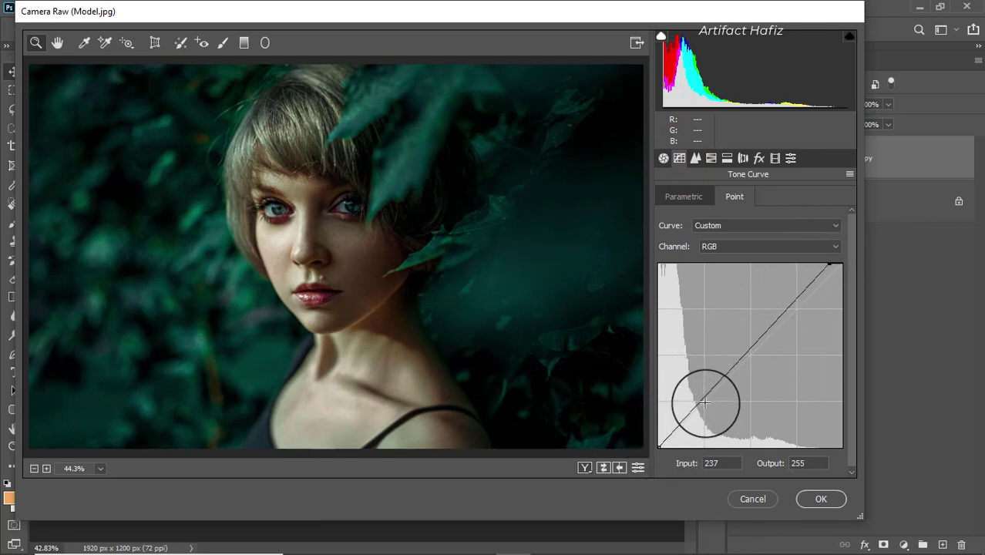
- Add a shadow point near input 67, output 57 and an upper point to shape the S-curve
{"action": "left_click_drag", "start_coordinate": [704, 400], "coordinate": [704, 406]}
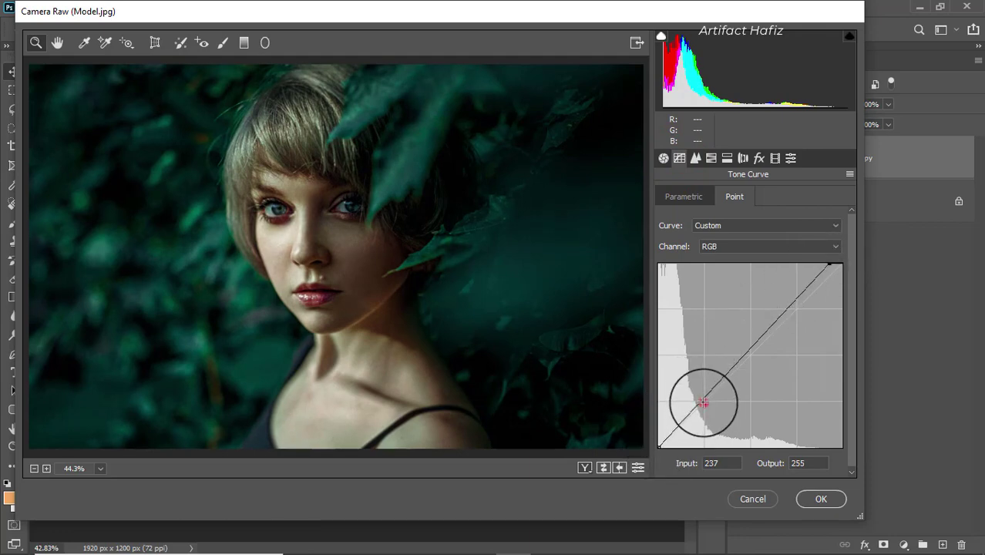
{"action": "left_click", "coordinate": [793, 304]}
{"action": "left_click_drag", "start_coordinate": [793, 304], "coordinate": [792, 308]}
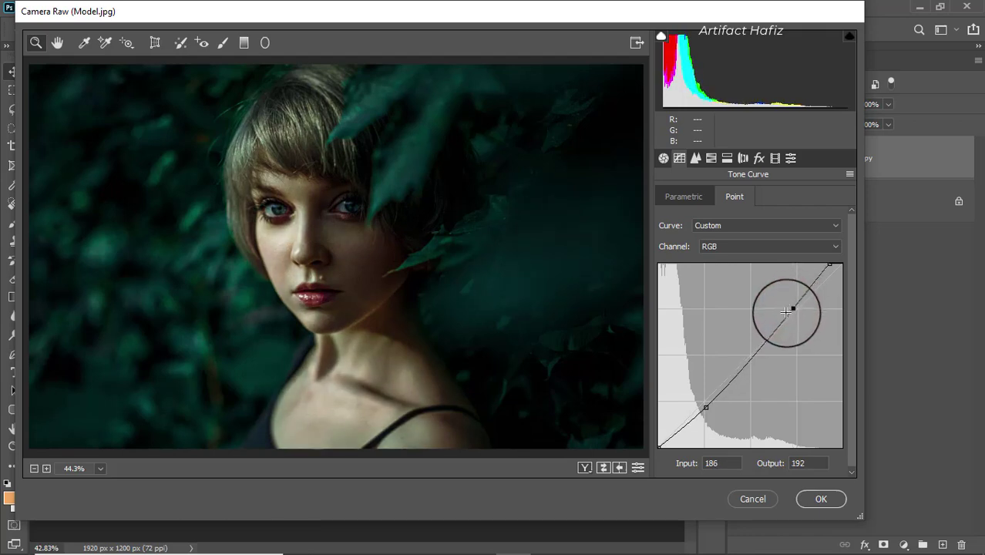
{"action": "left_click", "coordinate": [704, 407]}
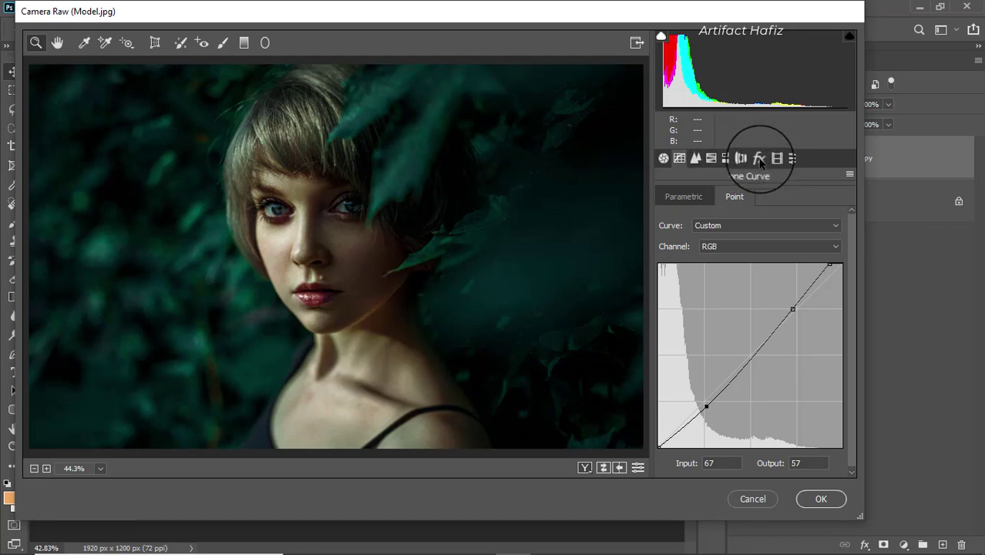
- Set calibration Red hue -3, Green hue -22, Blue hue +8, Blue saturation -8 and apply Camera Raw
{"action": "left_click", "coordinate": [759, 158]}
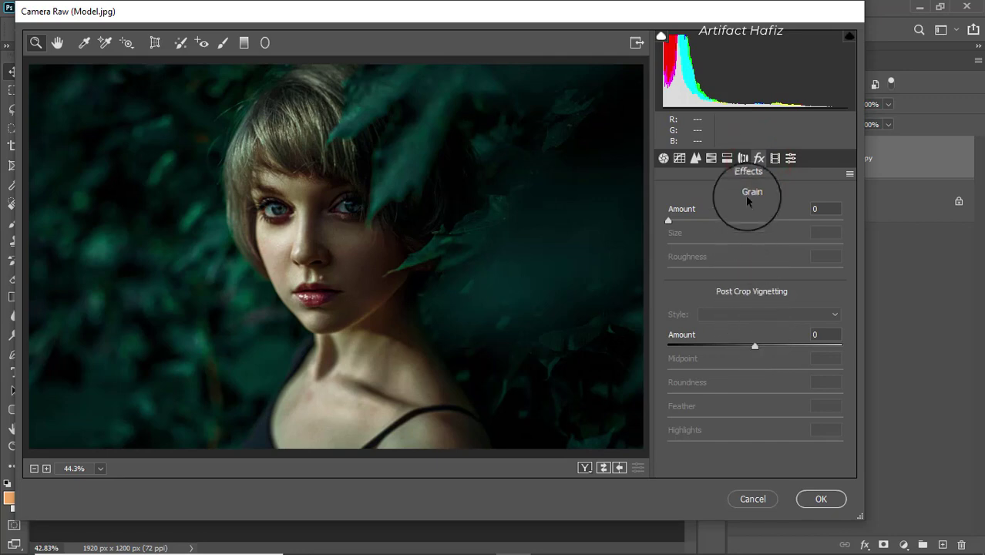
{"action": "left_click", "coordinate": [775, 158]}
{"action": "mouse_move", "coordinate": [754, 296]}
{"action": "left_mouse_down"}
{"action": "mouse_move", "coordinate": [731, 299]}
{"action": "mouse_move", "coordinate": [755, 300]}
{"action": "left_mouse_up"}
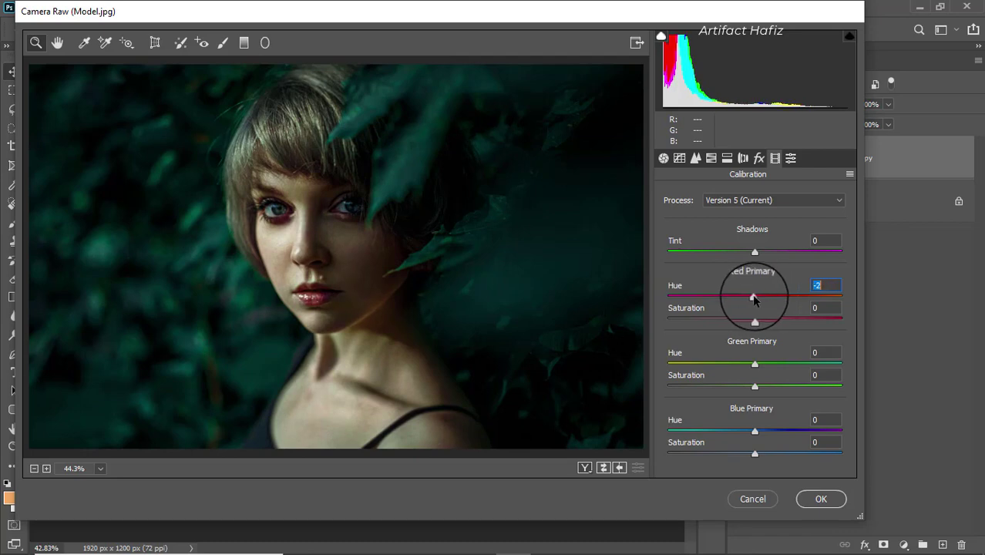
{"action": "mouse_move", "coordinate": [754, 363]}
{"action": "left_mouse_down"}
{"action": "mouse_move", "coordinate": [821, 370]}
{"action": "mouse_move", "coordinate": [708, 363]}
{"action": "mouse_move", "coordinate": [753, 369]}
{"action": "mouse_move", "coordinate": [737, 366]}
{"action": "left_mouse_up"}
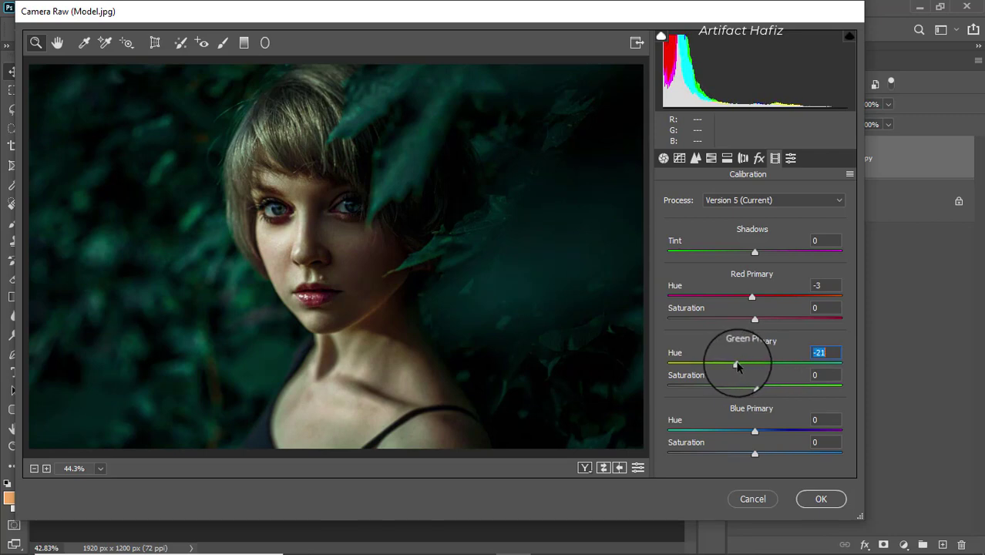
{"action": "mouse_move", "coordinate": [755, 431]}
{"action": "left_mouse_down"}
{"action": "mouse_move", "coordinate": [781, 426]}
{"action": "mouse_move", "coordinate": [740, 433]}
{"action": "mouse_move", "coordinate": [762, 430]}
{"action": "mouse_move", "coordinate": [736, 454]}
{"action": "mouse_move", "coordinate": [769, 451]}
{"action": "mouse_move", "coordinate": [737, 453]}
{"action": "mouse_move", "coordinate": [747, 455]}
{"action": "left_mouse_up"}
{"action": "left_click", "coordinate": [754, 454]}
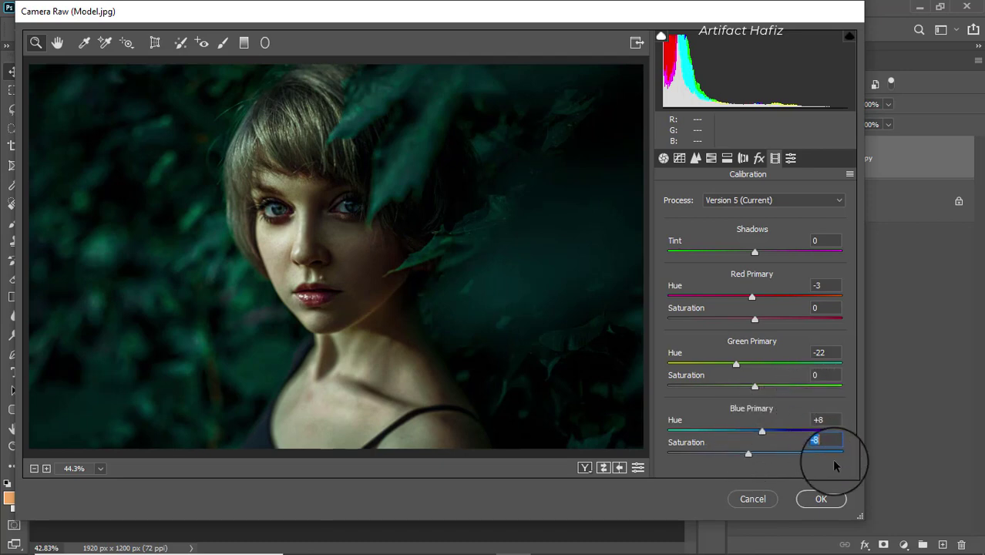
{"action": "left_click", "coordinate": [807, 500]}
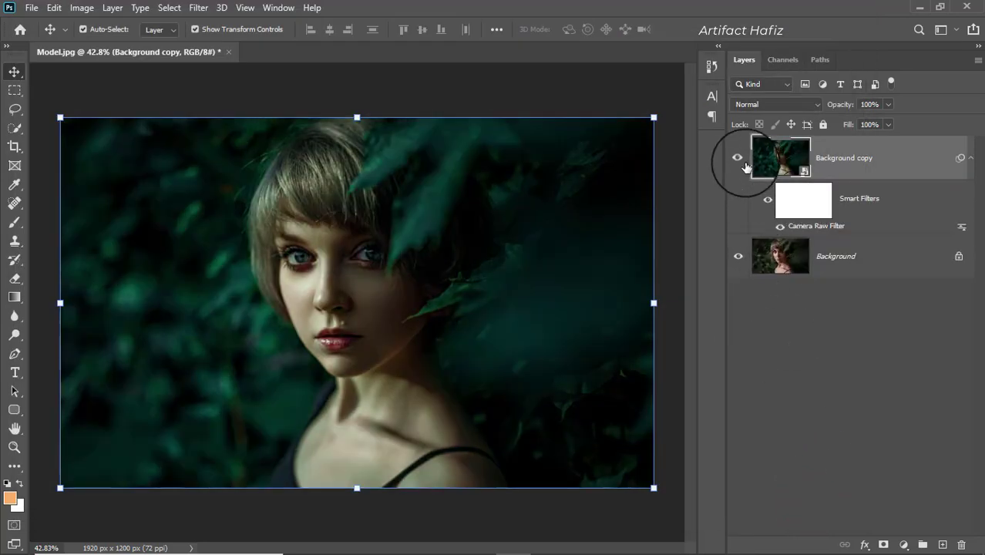
- Compare Background copy against the original, then set its opacity to 72%
{"action": "left_click", "coordinate": [738, 158]}
{"action": "left_click", "coordinate": [739, 158]}
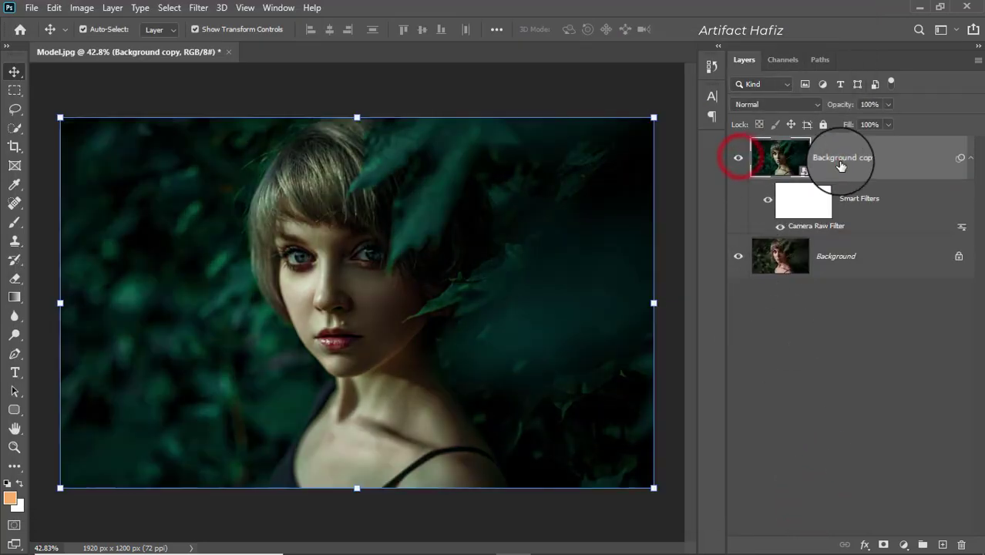
{"action": "left_click", "coordinate": [889, 103]}
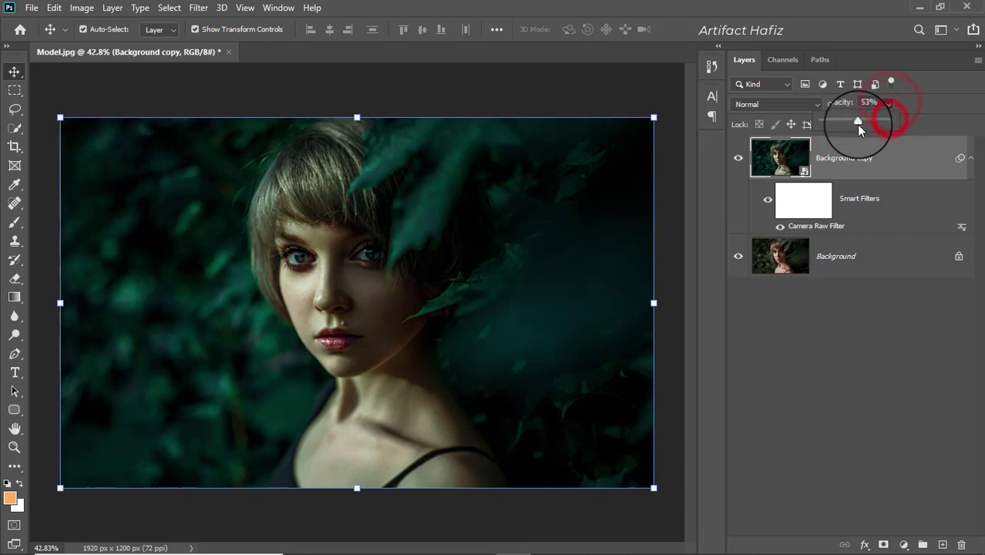
{"action": "left_click_drag", "start_coordinate": [858, 124], "coordinate": [868, 124]}
{"action": "left_click", "coordinate": [893, 169]}
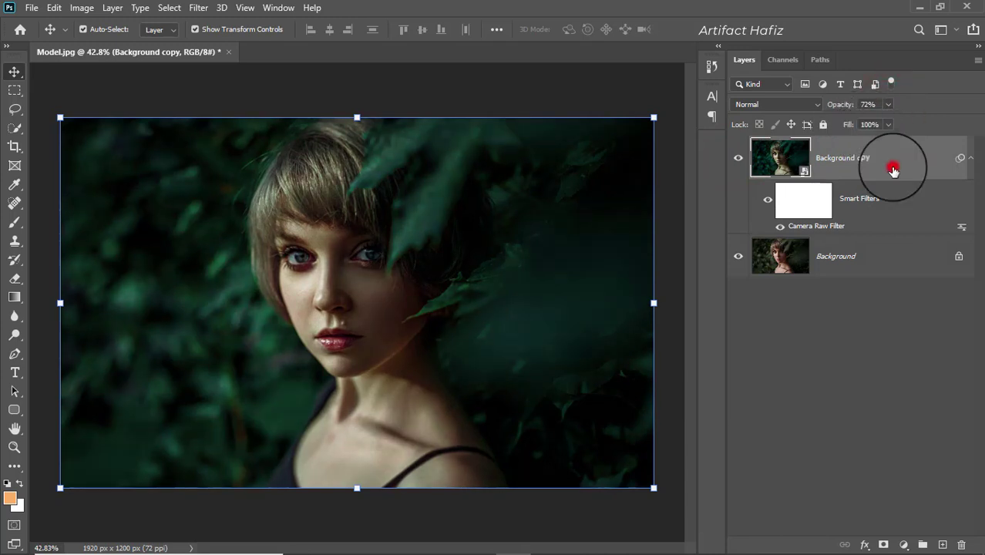
{"action": "left_click", "coordinate": [904, 545]}
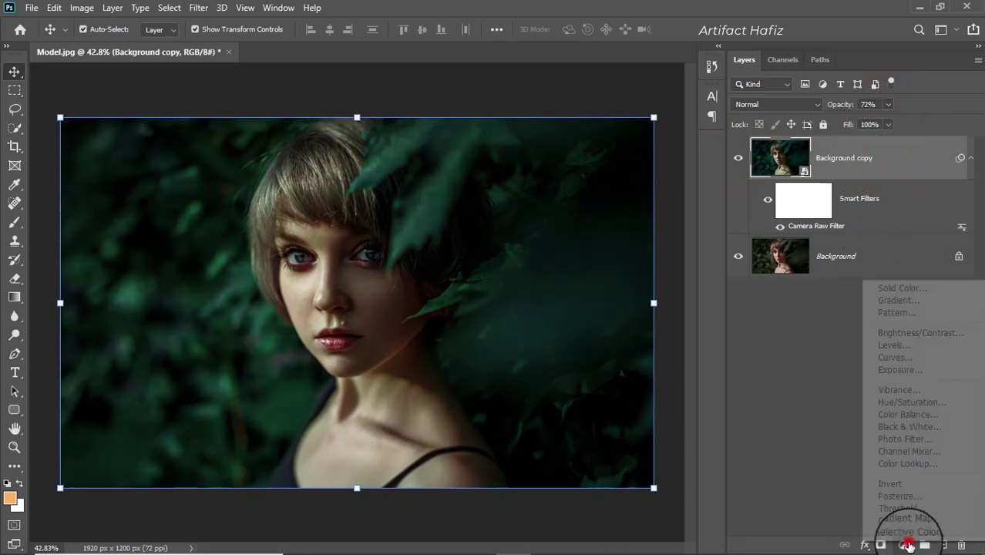
- Add Color Lookup 1 using FoggyNight.3DL and lower its opacity to 8%
{"action": "left_click", "coordinate": [907, 462]}
{"action": "left_click", "coordinate": [758, 308]}
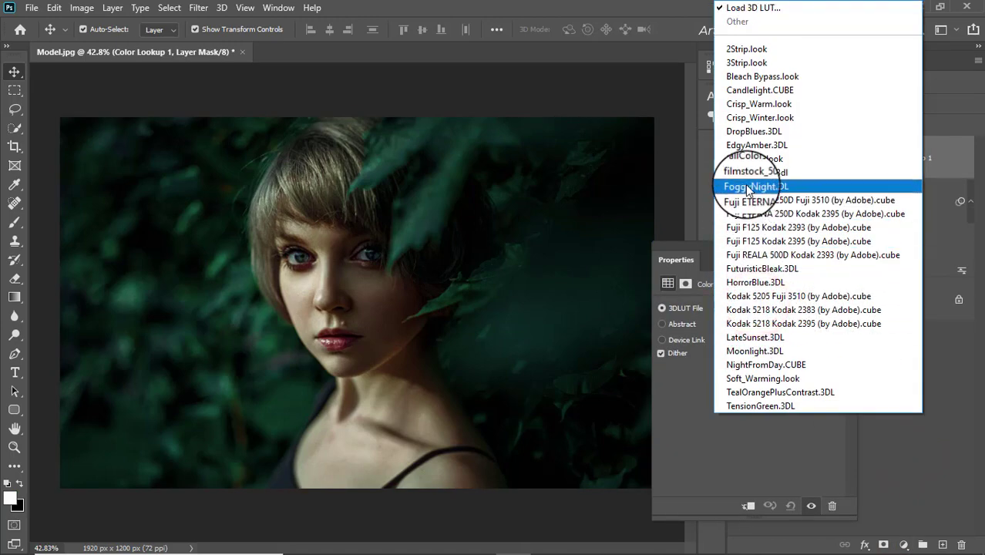
{"action": "left_click", "coordinate": [747, 186]}
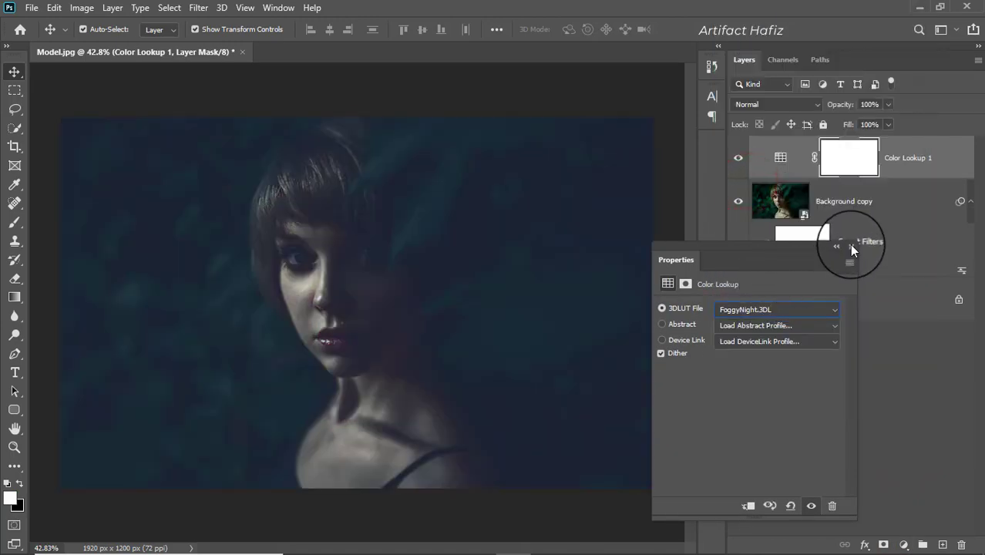
{"action": "left_click", "coordinate": [848, 244]}
{"action": "left_click", "coordinate": [891, 161]}
{"action": "left_click", "coordinate": [891, 103]}
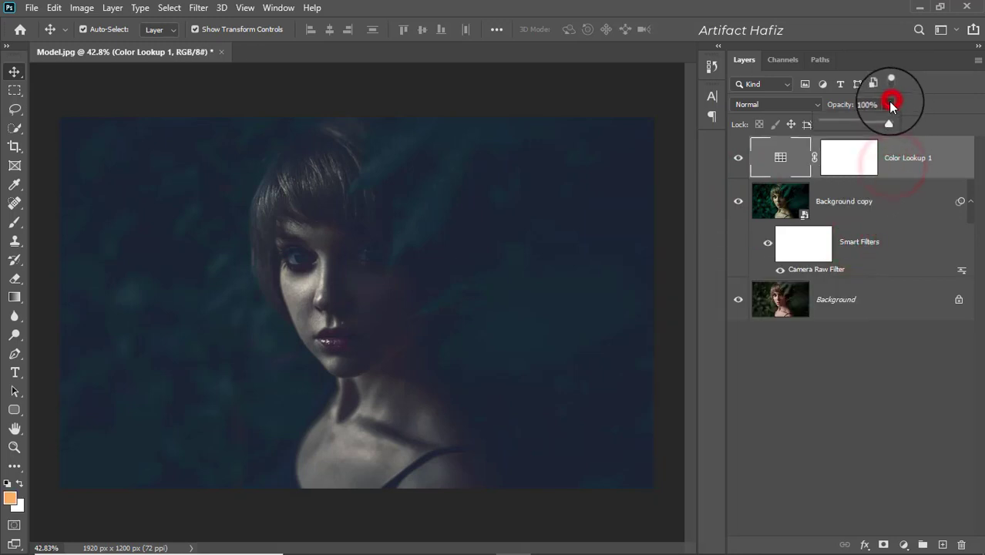
{"action": "mouse_move", "coordinate": [889, 123]}
{"action": "left_mouse_down"}
{"action": "mouse_move", "coordinate": [832, 123]}
{"action": "mouse_move", "coordinate": [830, 139]}
{"action": "left_mouse_up"}
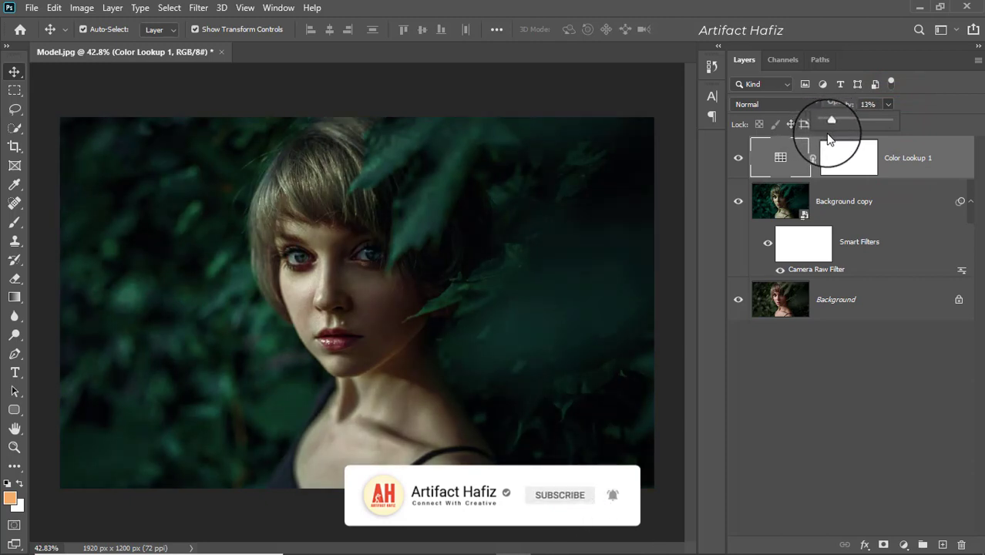
{"action": "left_click", "coordinate": [911, 160]}
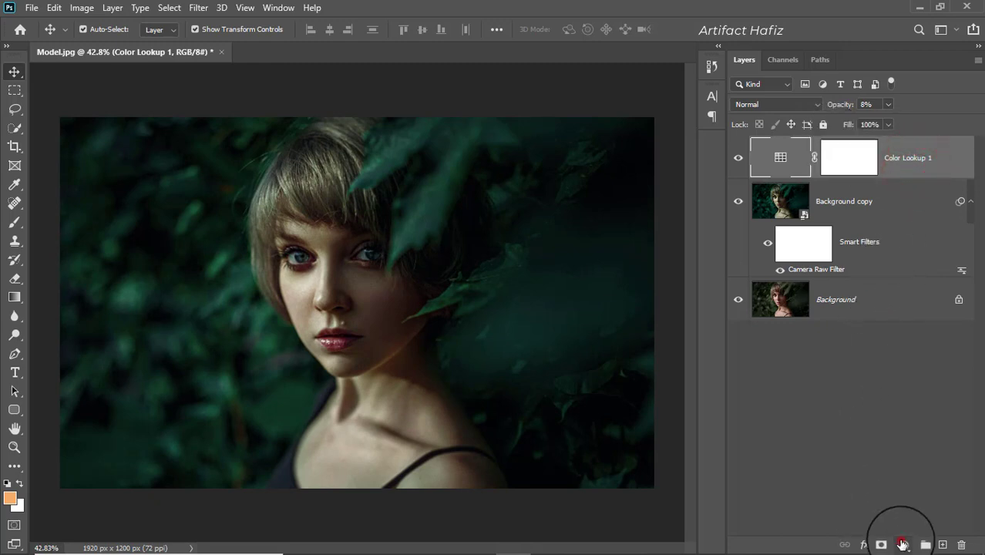
- Add a second Color Lookup layer using the FuturisticBleak.3DL look
{"action": "left_click", "coordinate": [903, 544]}
{"action": "left_click", "coordinate": [906, 458]}
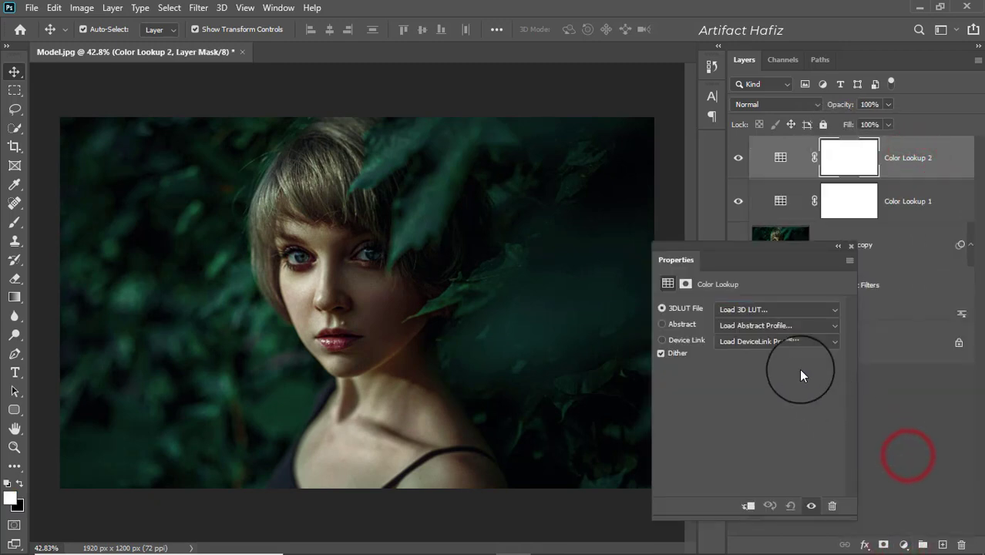
{"action": "left_click", "coordinate": [759, 310]}
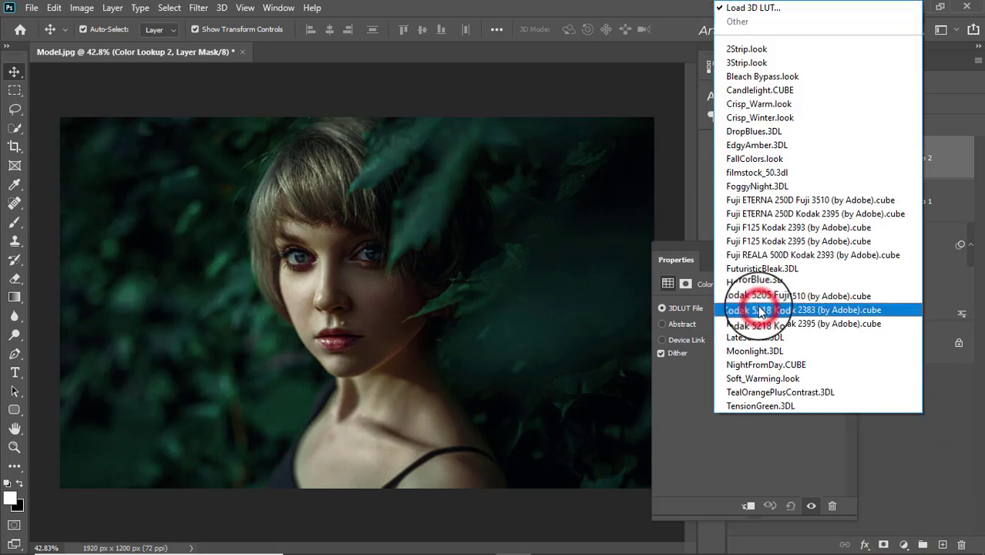
{"action": "left_click", "coordinate": [757, 267]}
{"action": "left_click", "coordinate": [851, 245]}
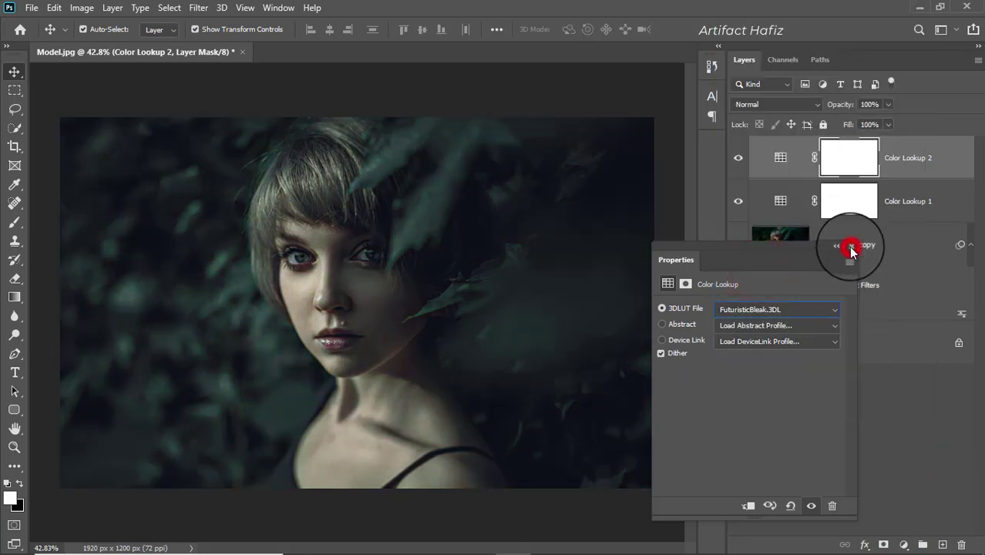
- Set Color Lookup 2 to Luminosity blend mode at 30% opacity
{"action": "left_click", "coordinate": [752, 104]}
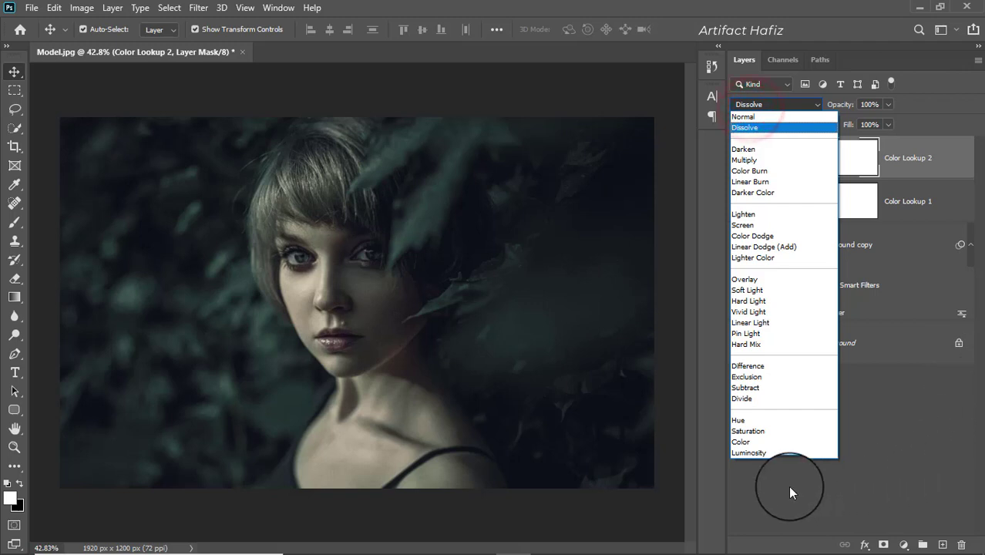
{"action": "left_click", "coordinate": [745, 453]}
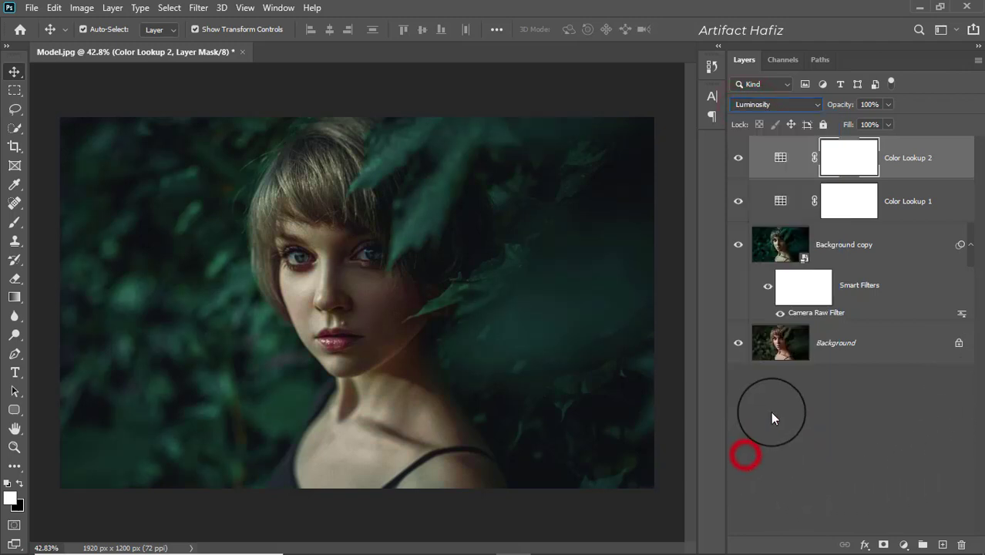
{"action": "left_click", "coordinate": [740, 166]}
{"action": "left_click", "coordinate": [740, 166]}
{"action": "left_click", "coordinate": [917, 145]}
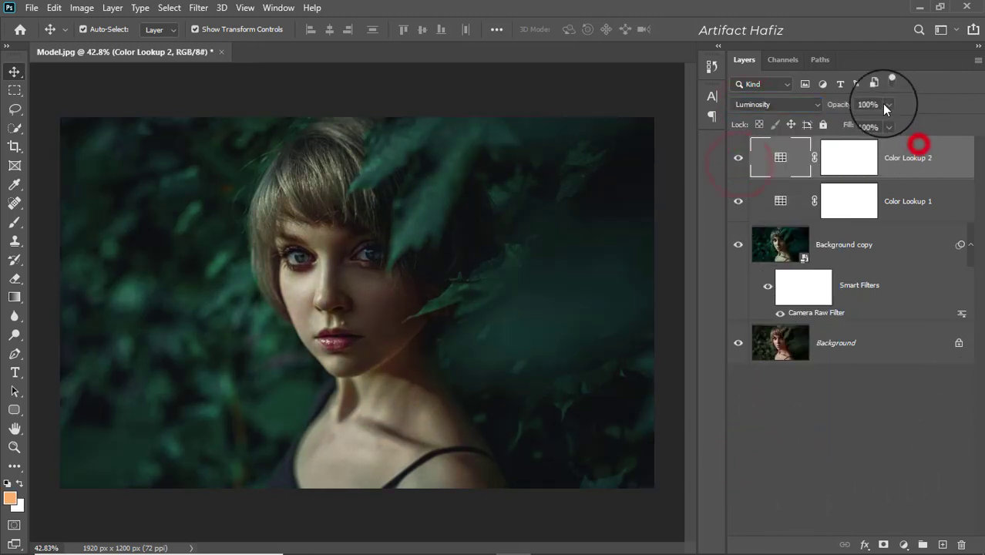
{"action": "left_click", "coordinate": [887, 104]}
{"action": "mouse_move", "coordinate": [888, 123]}
{"action": "left_mouse_down"}
{"action": "mouse_move", "coordinate": [837, 129]}
{"action": "mouse_move", "coordinate": [844, 148]}
{"action": "left_mouse_up"}
{"action": "left_click", "coordinate": [897, 158]}
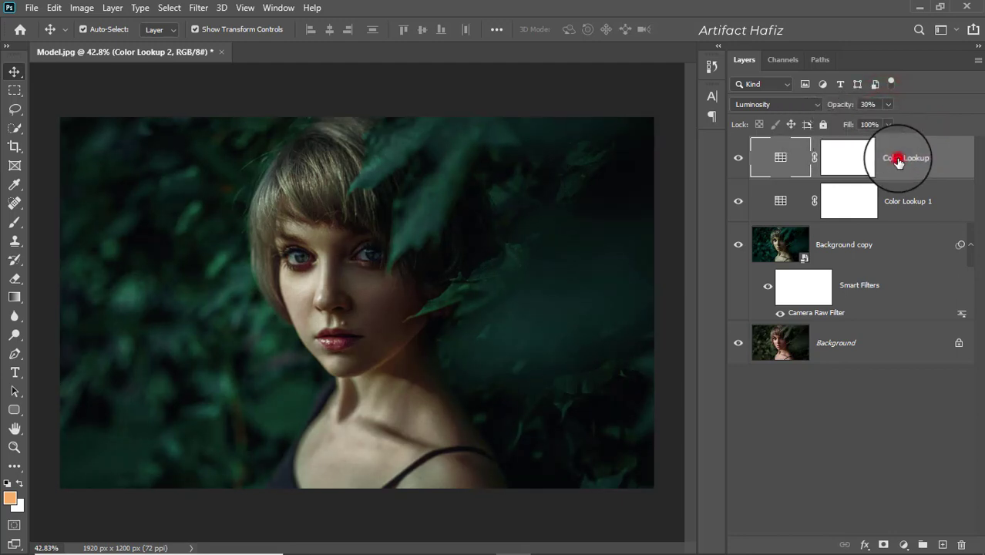
{"action": "left_click", "coordinate": [900, 545]}
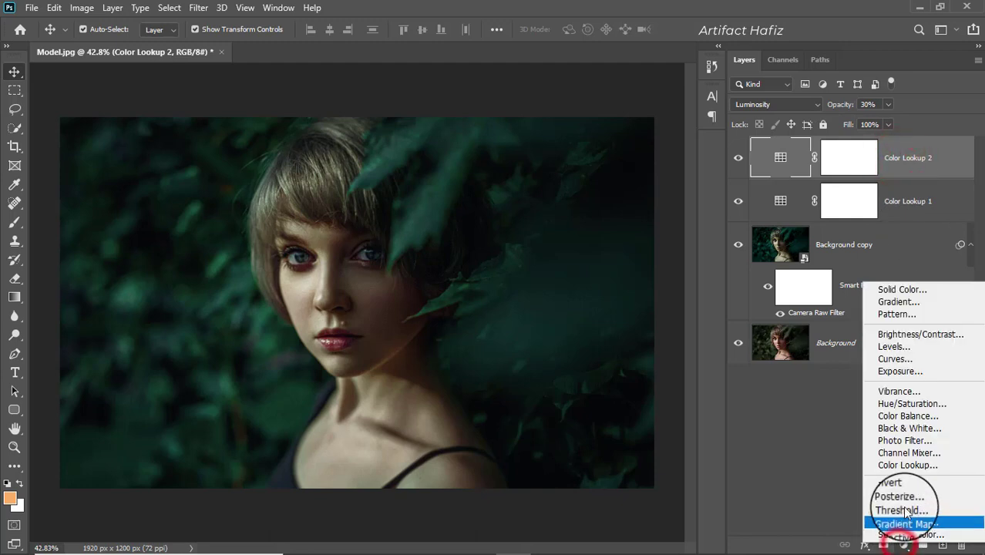
- Add a Color Balance adjustment layer with midtones at Cyan-Red +7, Magenta-Green -12, Yellow-Blue +3
{"action": "left_click", "coordinate": [902, 414]}
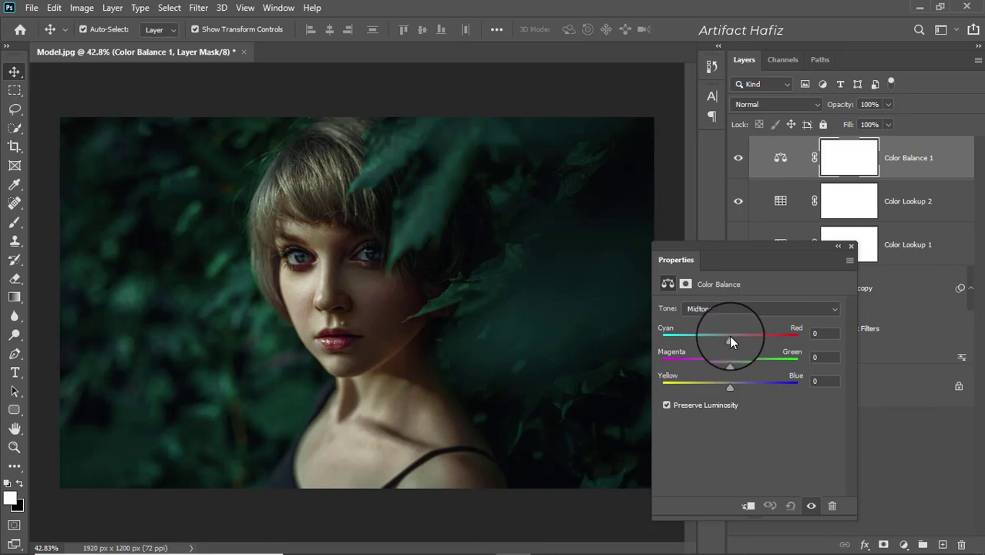
{"action": "mouse_move", "coordinate": [729, 336]}
{"action": "left_mouse_down"}
{"action": "mouse_move", "coordinate": [739, 339]}
{"action": "mouse_move", "coordinate": [721, 366]}
{"action": "mouse_move", "coordinate": [748, 390]}
{"action": "mouse_move", "coordinate": [732, 396]}
{"action": "left_mouse_up"}
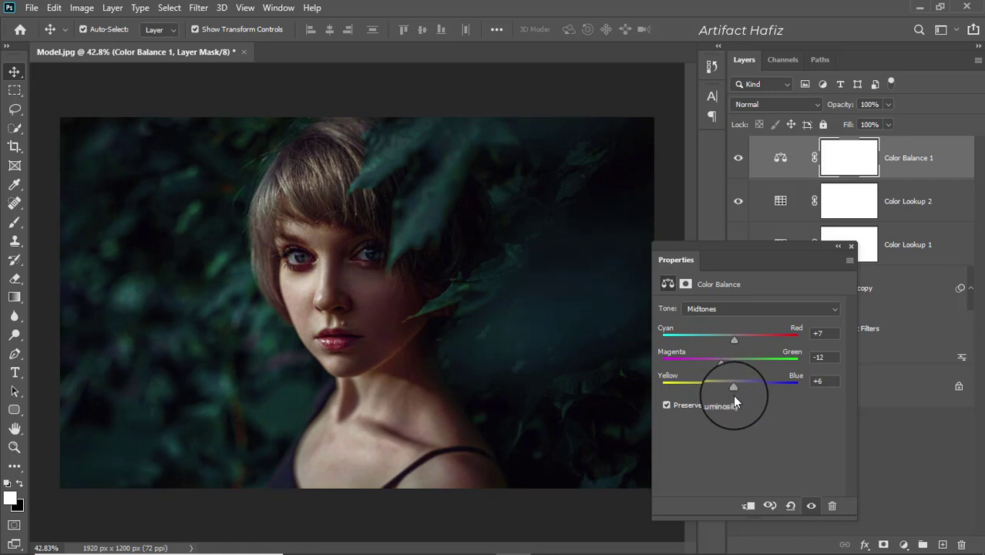
{"action": "left_click", "coordinate": [721, 310]}
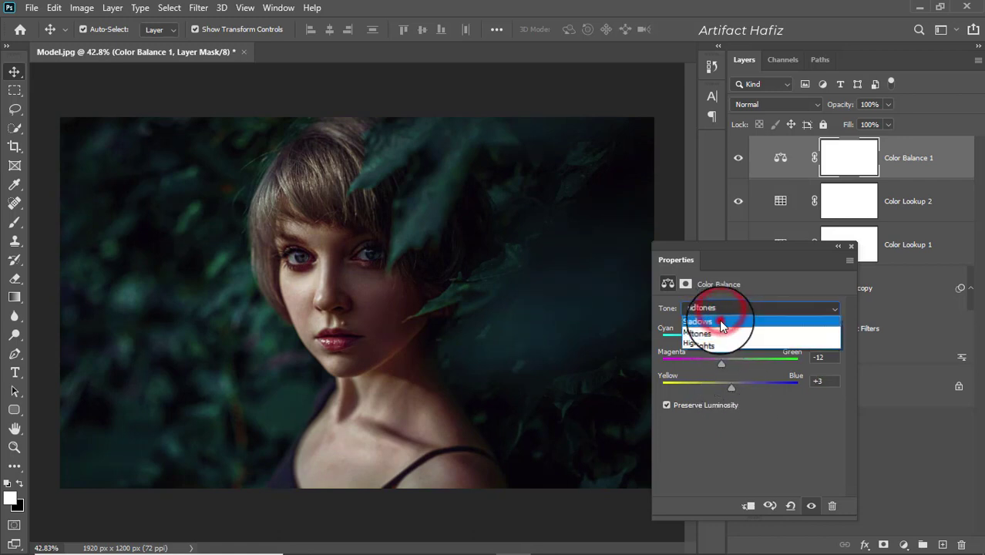
- Set the Color Balance shadows to Cyan-Red -17, Magenta-Green -5, Yellow-Blue -5
{"action": "left_click", "coordinate": [721, 319]}
{"action": "mouse_move", "coordinate": [730, 338]}
{"action": "left_mouse_down"}
{"action": "mouse_move", "coordinate": [717, 340]}
{"action": "mouse_move", "coordinate": [730, 368]}
{"action": "left_mouse_up"}
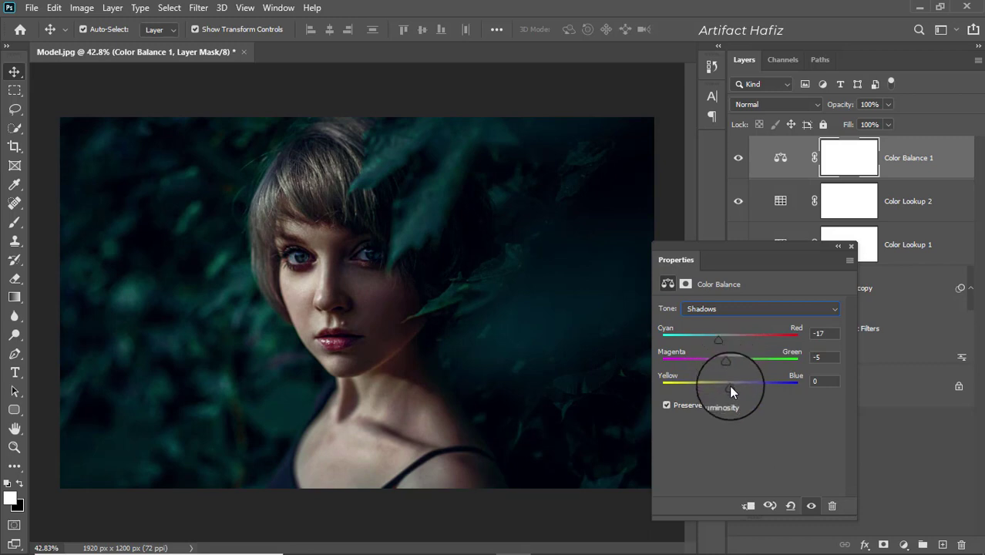
{"action": "mouse_move", "coordinate": [729, 385]}
{"action": "left_mouse_down"}
{"action": "mouse_move", "coordinate": [738, 389]}
{"action": "mouse_move", "coordinate": [719, 385]}
{"action": "left_mouse_up"}
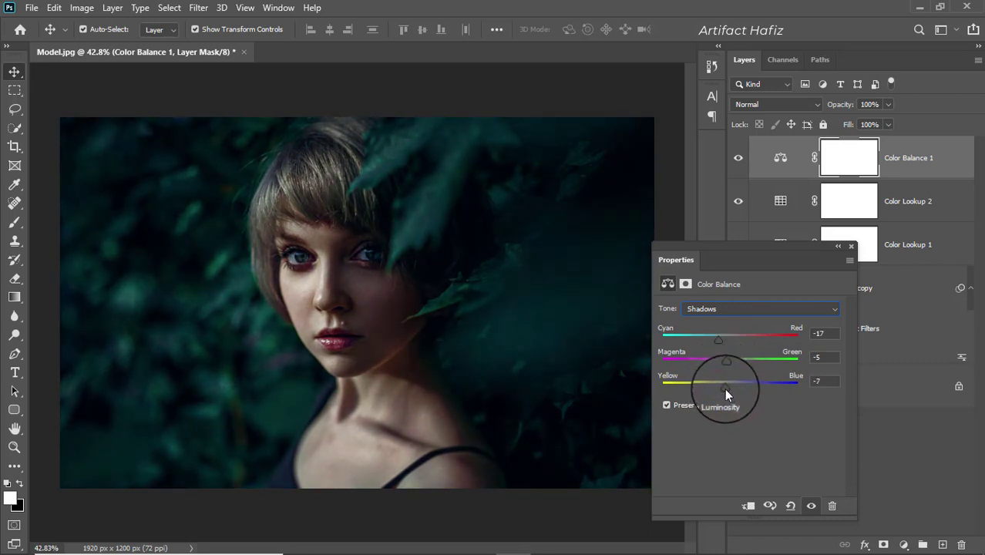
{"action": "left_click_drag", "start_coordinate": [724, 387], "coordinate": [727, 389]}
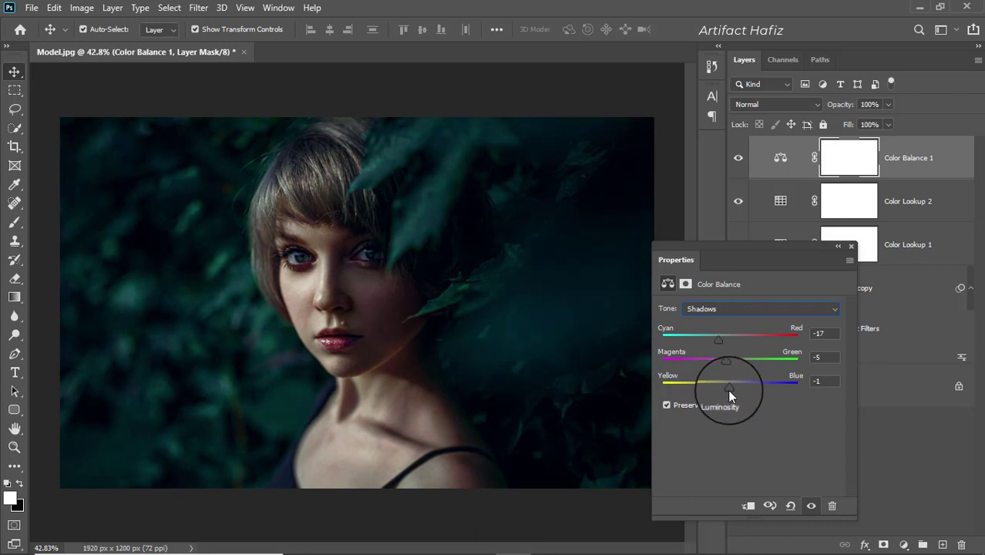
- Set the highlights to Cyan-Red +4, Magenta-Green +14, Yellow-Blue +18 and close Properties
{"action": "left_click", "coordinate": [741, 309]}
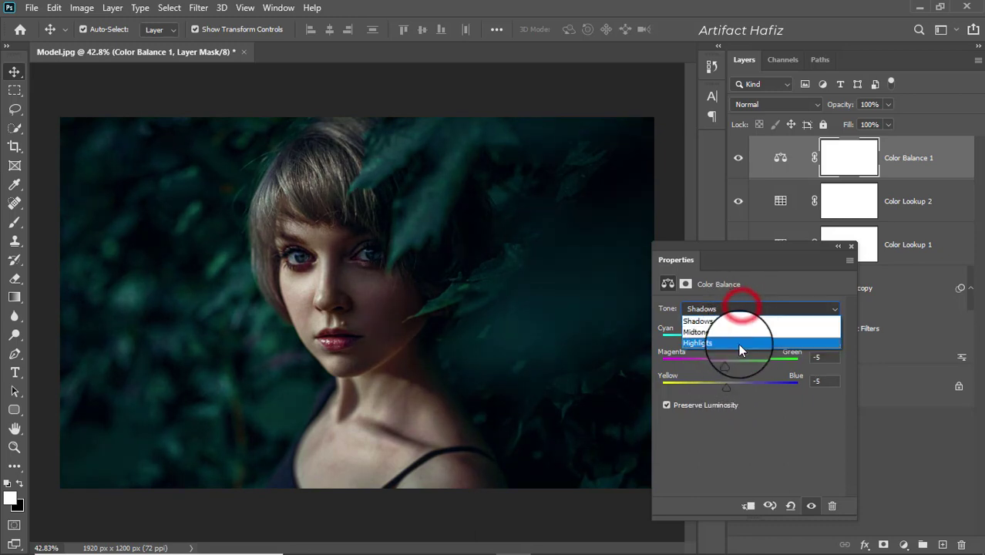
{"action": "left_click", "coordinate": [737, 345]}
{"action": "mouse_move", "coordinate": [736, 337]}
{"action": "left_mouse_down"}
{"action": "mouse_move", "coordinate": [724, 364]}
{"action": "mouse_move", "coordinate": [738, 364]}
{"action": "mouse_move", "coordinate": [741, 387]}
{"action": "left_mouse_up"}
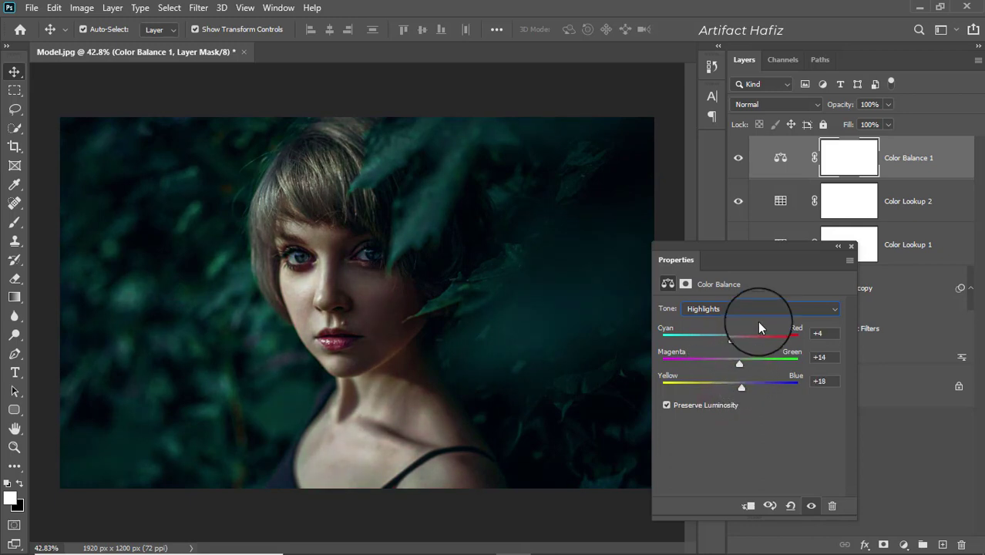
{"action": "left_click", "coordinate": [851, 251]}
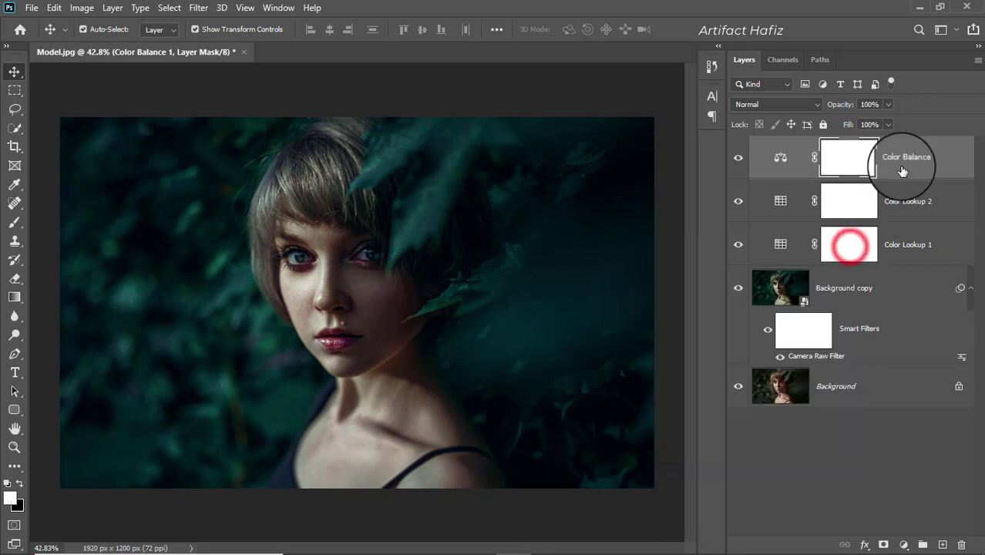
{"action": "left_click", "coordinate": [897, 160]}
- Add a Levels 1 adjustment layer with the white input point pulled in to 244
{"action": "left_click", "coordinate": [905, 544]}
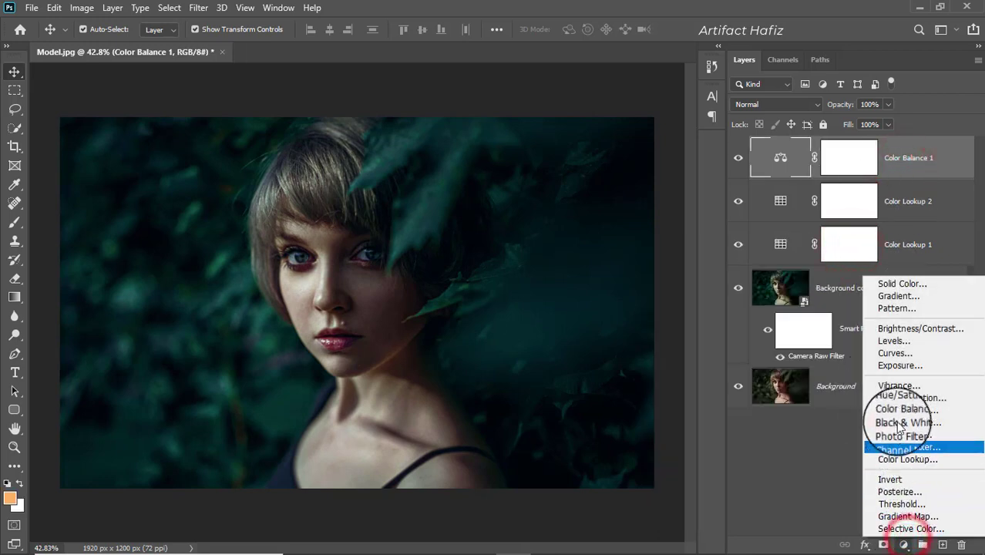
{"action": "left_click", "coordinate": [893, 344]}
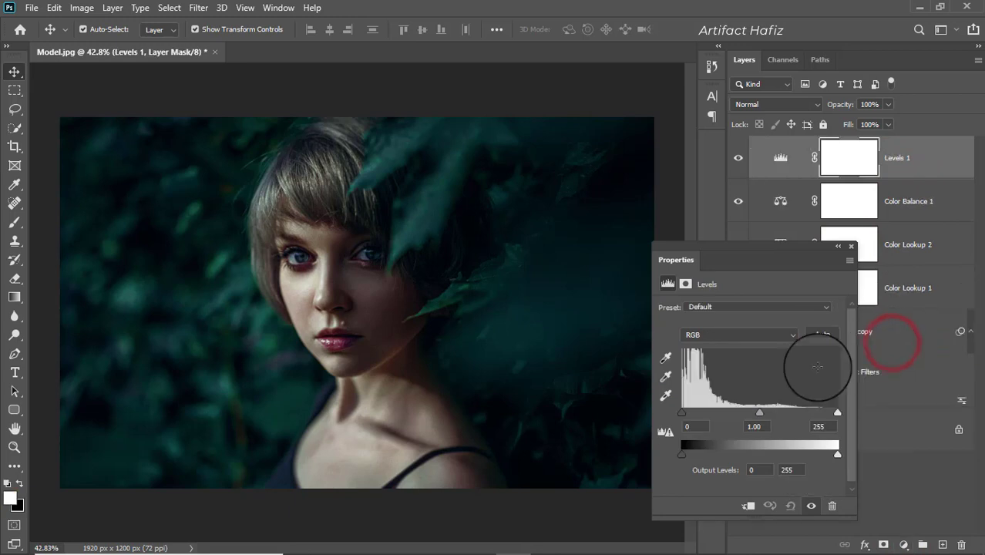
{"action": "left_click_drag", "start_coordinate": [837, 413], "coordinate": [830, 417]}
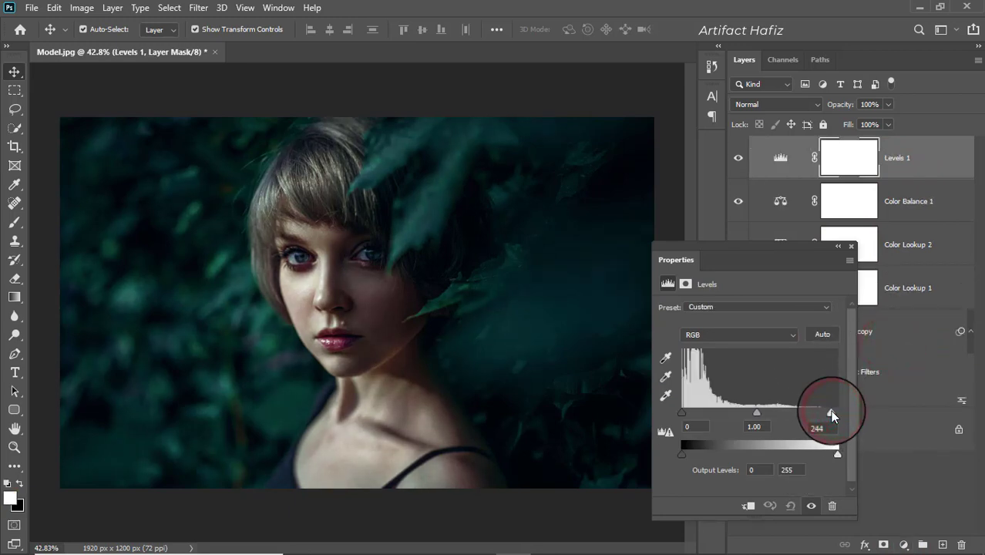
{"action": "left_click", "coordinate": [851, 246]}
{"action": "left_click", "coordinate": [925, 163]}
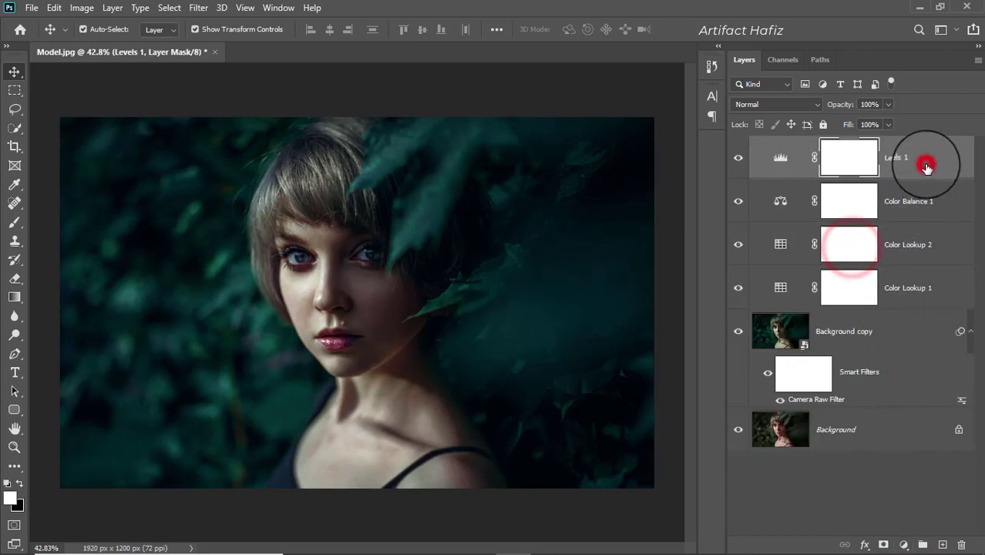
- Stamp all visible layers into a new Layer 1 and convert it for Smart Filters
{"action": "key", "text": "ctrl+alt+shift+e"}
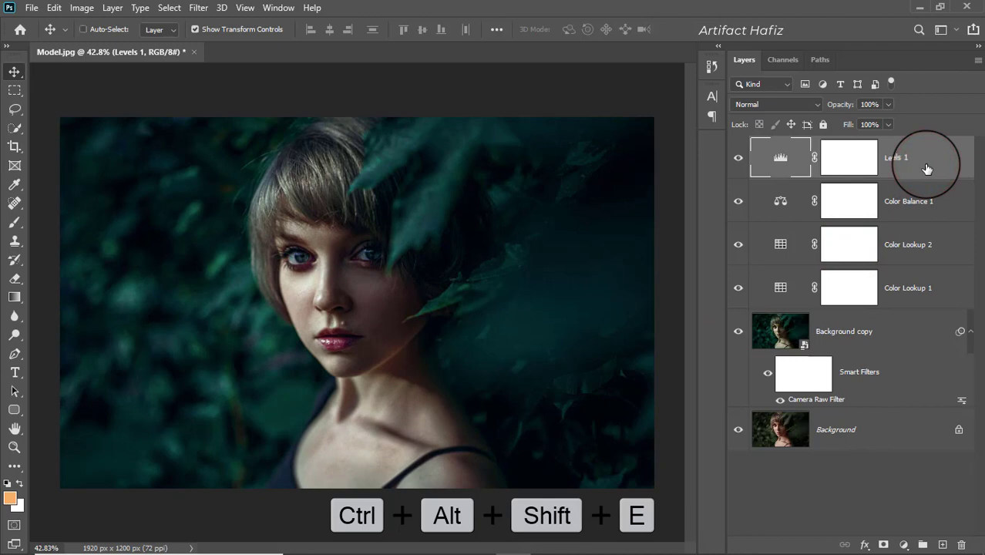
{"action": "left_click", "coordinate": [192, 10]}
{"action": "left_click", "coordinate": [204, 41]}
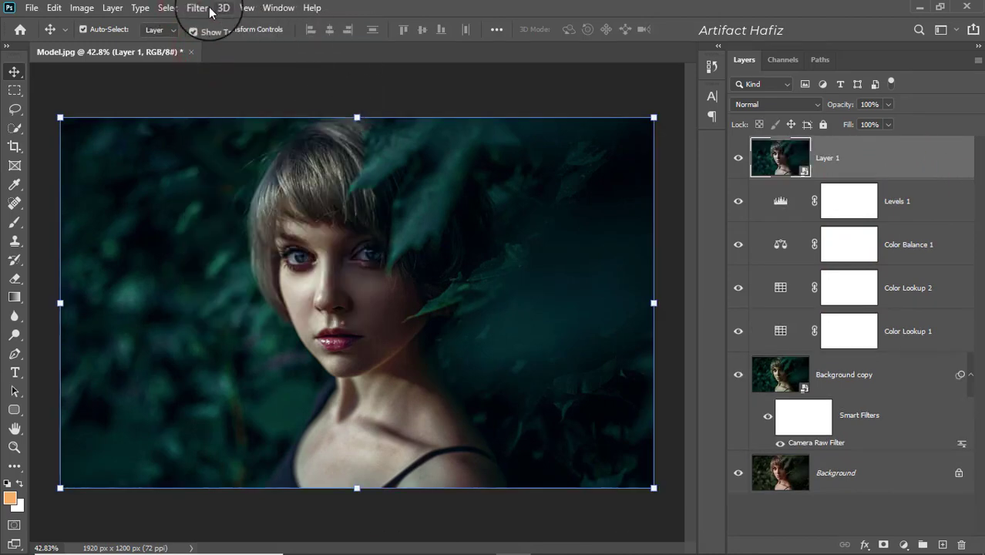
- Open the Camera Raw Filter on Layer 1 and raise Exposure to +0.30
{"action": "left_click", "coordinate": [202, 8]}
{"action": "left_click", "coordinate": [237, 91]}
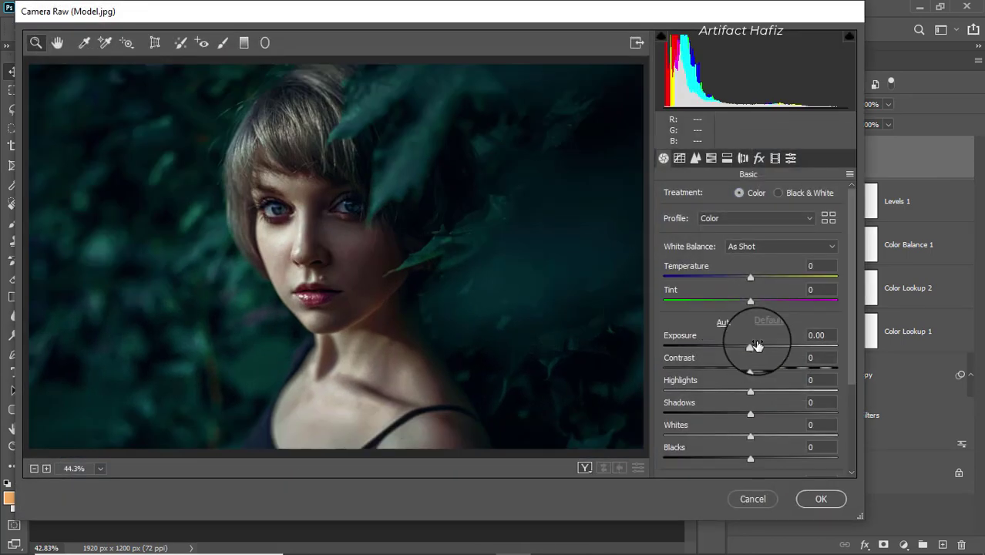
{"action": "left_click_drag", "start_coordinate": [751, 346], "coordinate": [753, 346]}
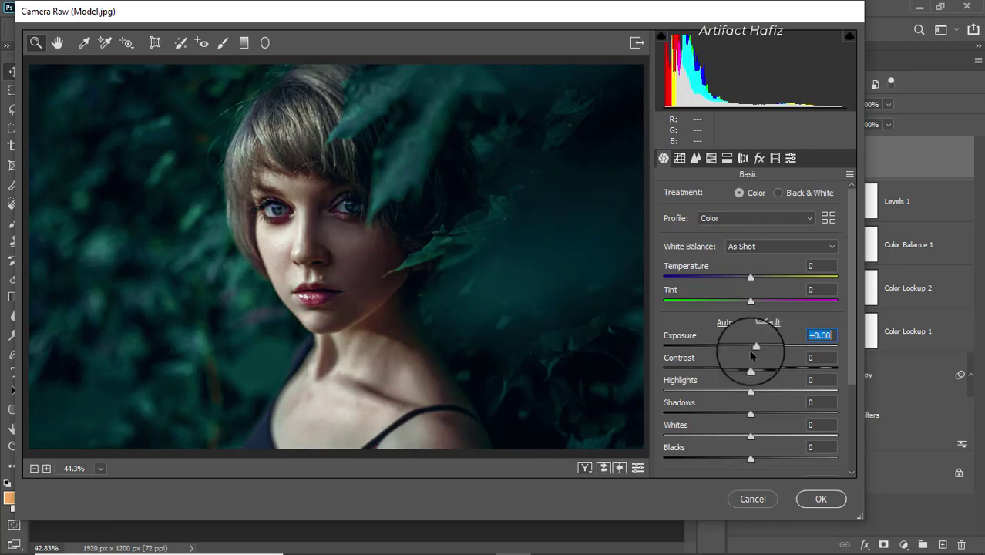
- In Camera Raw, set Highlights -14, Shadows +7, Whites -10 and Blacks -5
{"action": "left_click_drag", "start_coordinate": [751, 392], "coordinate": [736, 391]}
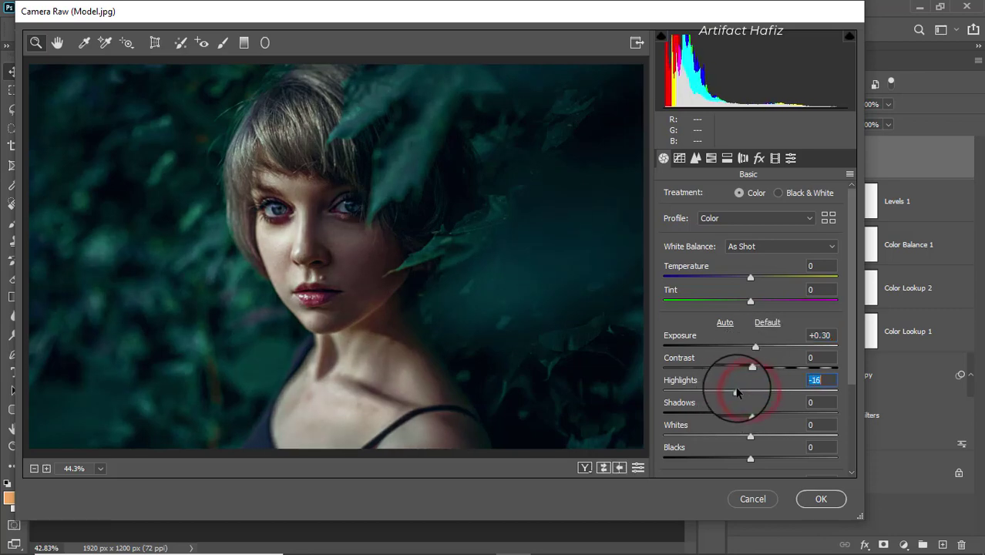
{"action": "mouse_move", "coordinate": [751, 437]}
{"action": "left_mouse_down"}
{"action": "mouse_move", "coordinate": [731, 437]}
{"action": "mouse_move", "coordinate": [747, 464]}
{"action": "left_mouse_up"}
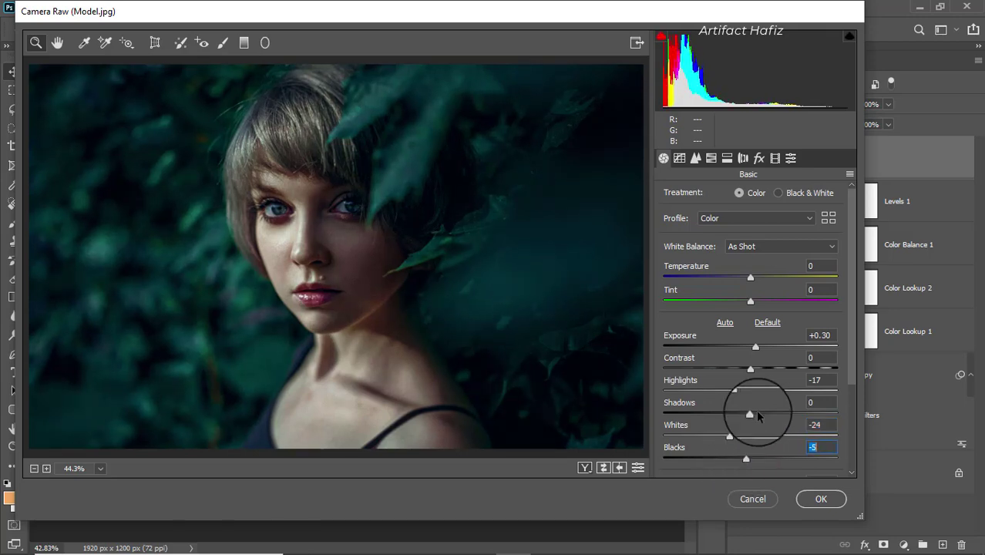
{"action": "left_click_drag", "start_coordinate": [753, 413], "coordinate": [752, 414]}
{"action": "scroll", "coordinate": [785, 391], "scroll_direction": "down", "scroll_amount": 1}
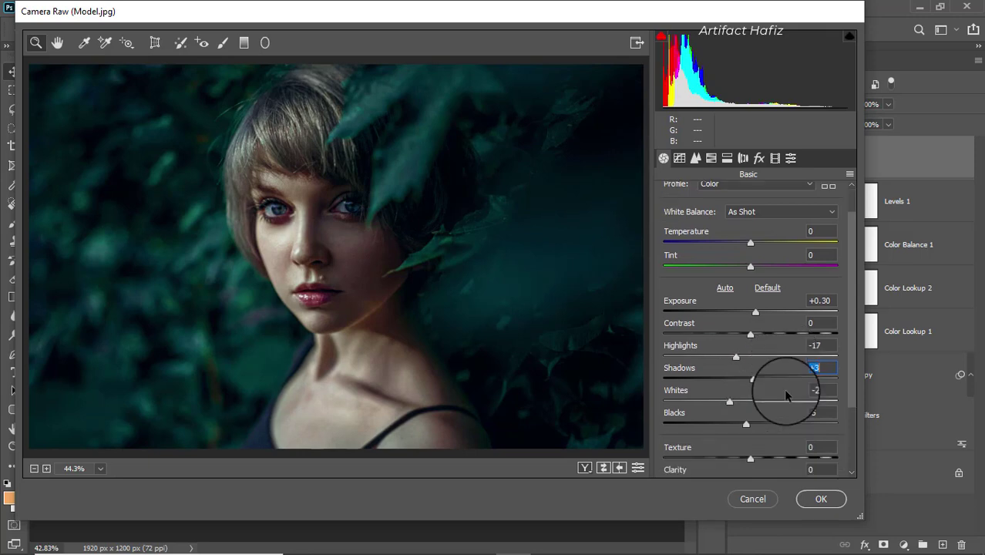
{"action": "left_click_drag", "start_coordinate": [730, 403], "coordinate": [741, 403]}
{"action": "left_click_drag", "start_coordinate": [736, 357], "coordinate": [757, 379]}
- Set Clarity to +6 and Vibrance to -3, then apply the Camera Raw filter
{"action": "scroll", "coordinate": [759, 380], "scroll_direction": "down", "scroll_amount": 3}
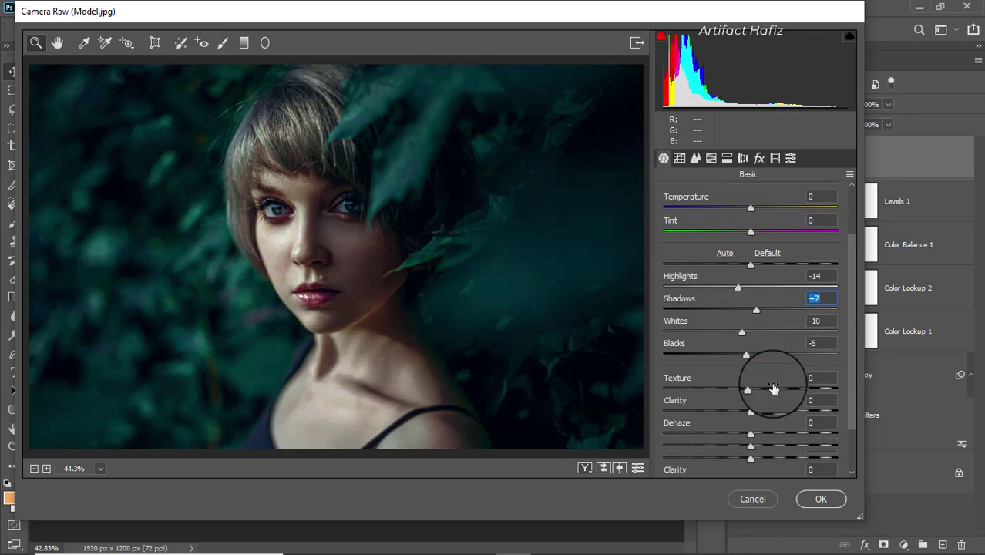
{"action": "scroll", "coordinate": [771, 386], "scroll_direction": "down", "scroll_amount": 1}
{"action": "mouse_move", "coordinate": [748, 387]}
{"action": "left_mouse_down"}
{"action": "mouse_move", "coordinate": [755, 390]}
{"action": "mouse_move", "coordinate": [738, 399]}
{"action": "mouse_move", "coordinate": [759, 401]}
{"action": "left_mouse_up"}
{"action": "double_click", "coordinate": [750, 395]}
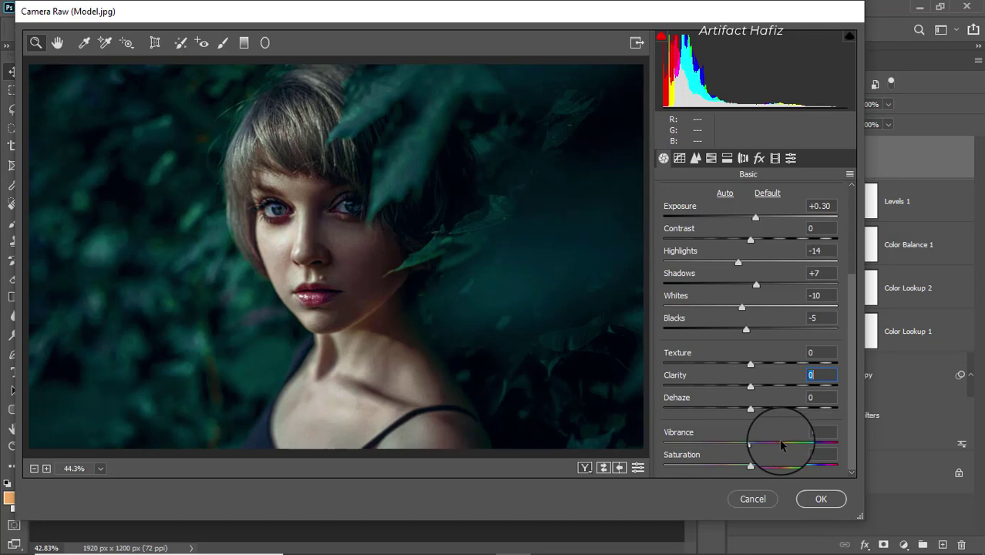
{"action": "left_click_drag", "start_coordinate": [750, 383], "coordinate": [756, 383]}
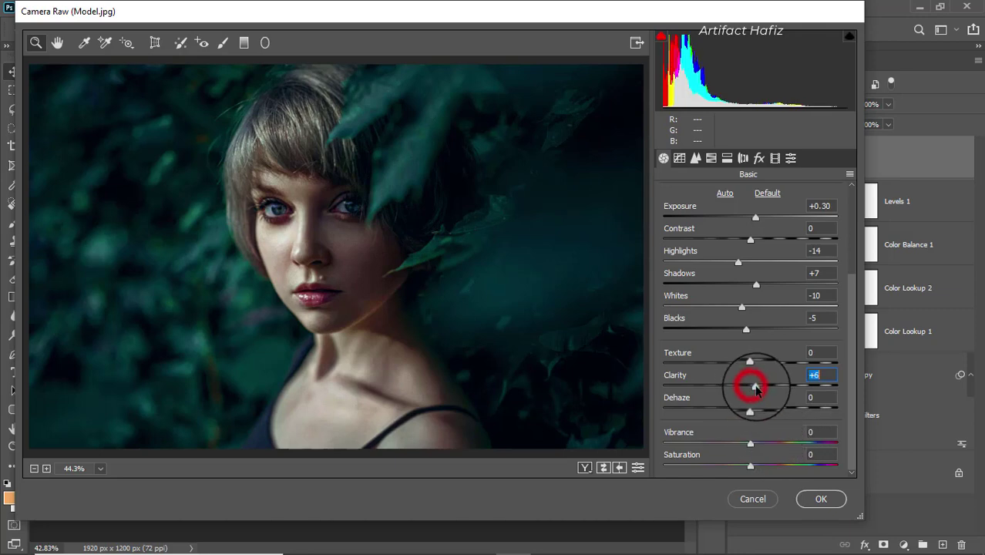
{"action": "left_click", "coordinate": [749, 445]}
{"action": "mouse_move", "coordinate": [756, 445]}
{"action": "left_mouse_down"}
{"action": "mouse_move", "coordinate": [733, 445]}
{"action": "mouse_move", "coordinate": [746, 461]}
{"action": "left_mouse_up"}
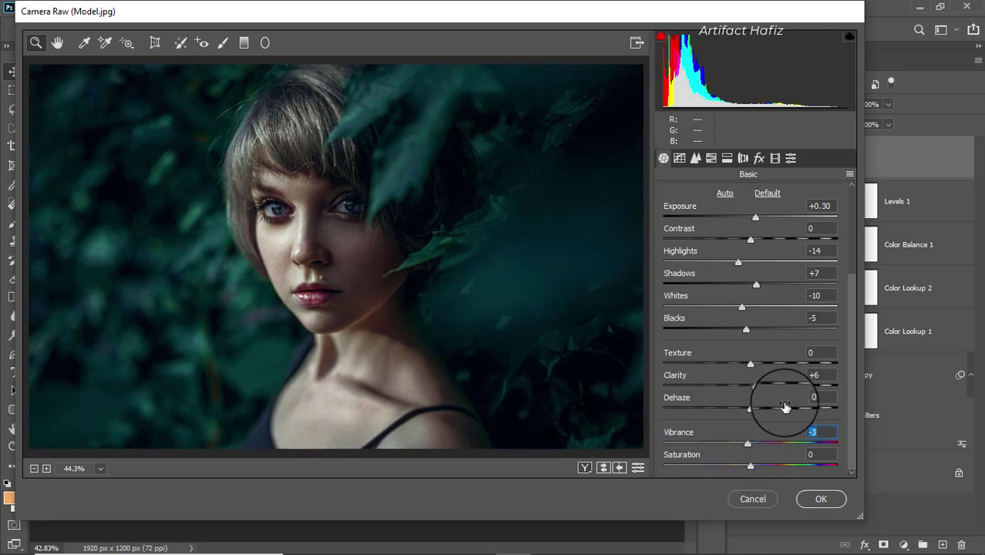
{"action": "left_click", "coordinate": [808, 499]}
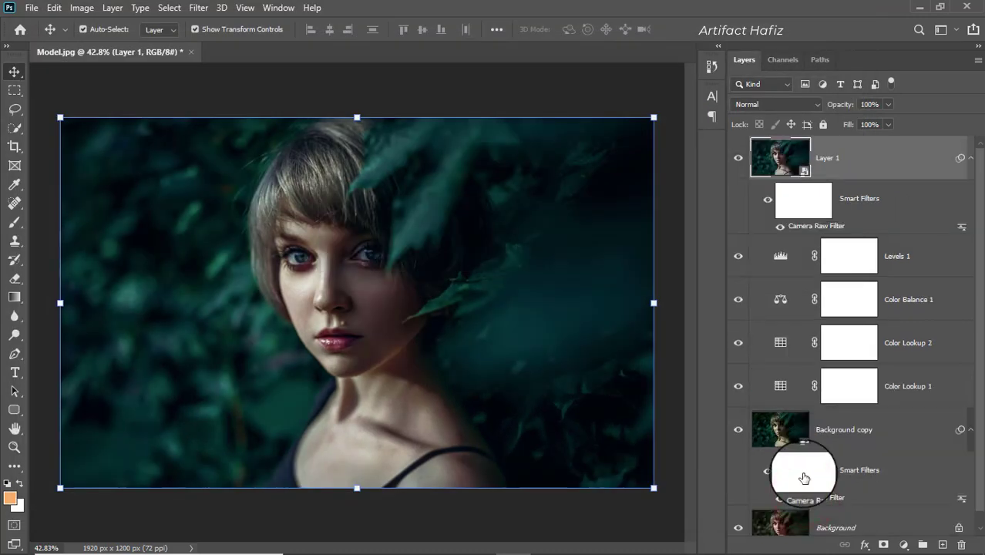
- Stamp visible layers into a new Layer 2 and convert it to a smart object
{"action": "left_click", "coordinate": [827, 153]}
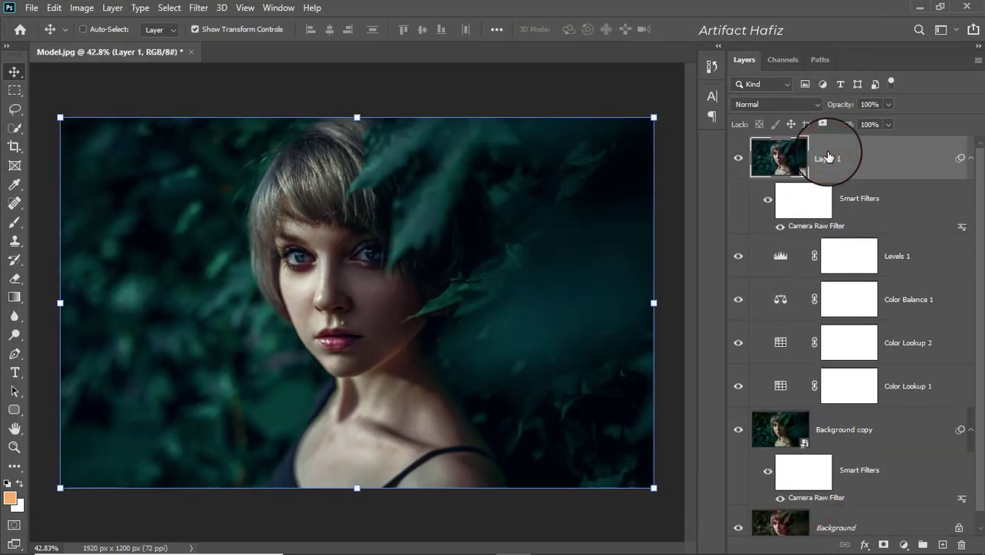
{"action": "key", "text": "ctrl+shift+alt+e"}
{"action": "left_click", "coordinate": [198, 7]}
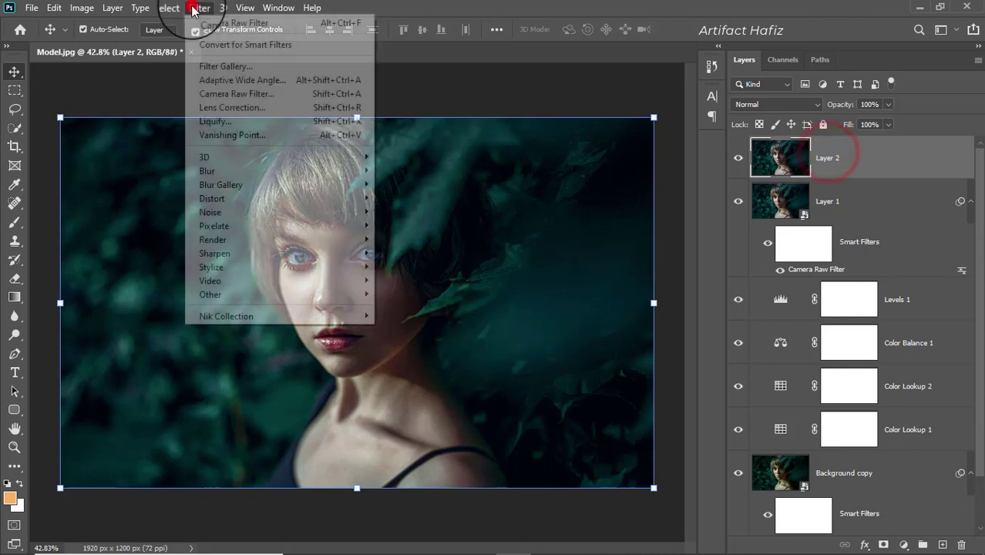
{"action": "left_click", "coordinate": [218, 45]}
- Apply a Camera Raw filter to Layer 2 with Detail Luminance noise reduction at 100
{"action": "left_click", "coordinate": [199, 8]}
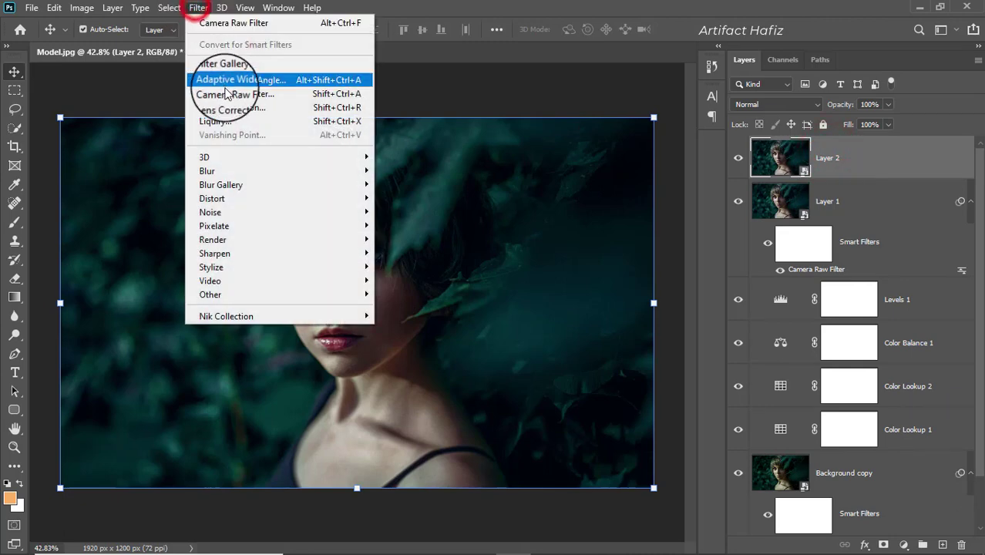
{"action": "left_click", "coordinate": [229, 96]}
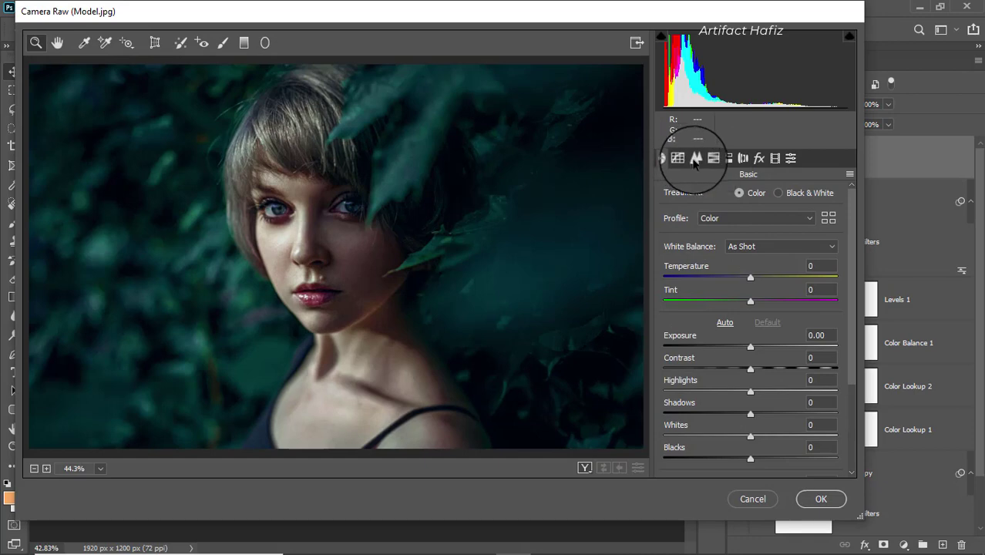
{"action": "left_click", "coordinate": [695, 158]}
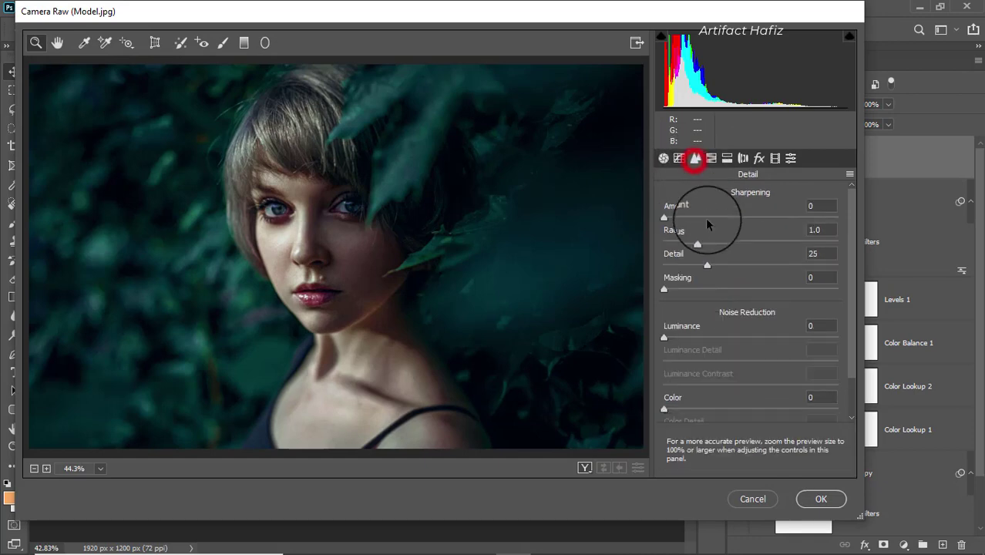
{"action": "left_click_drag", "start_coordinate": [664, 338], "coordinate": [906, 343]}
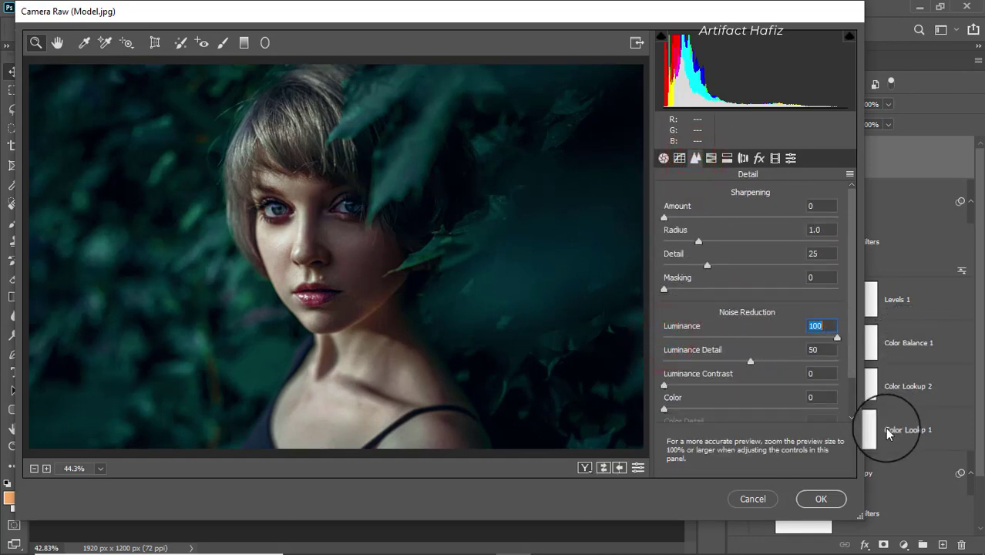
{"action": "left_click", "coordinate": [821, 499]}
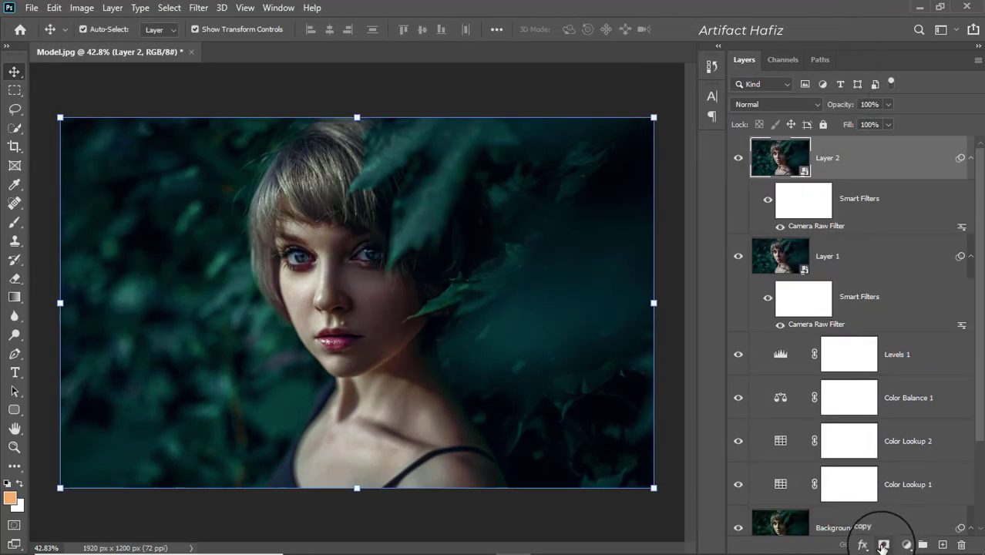
- Add a layer mask to Layer 2 and ready a black 300-pixel brush
{"action": "left_click", "coordinate": [884, 545]}
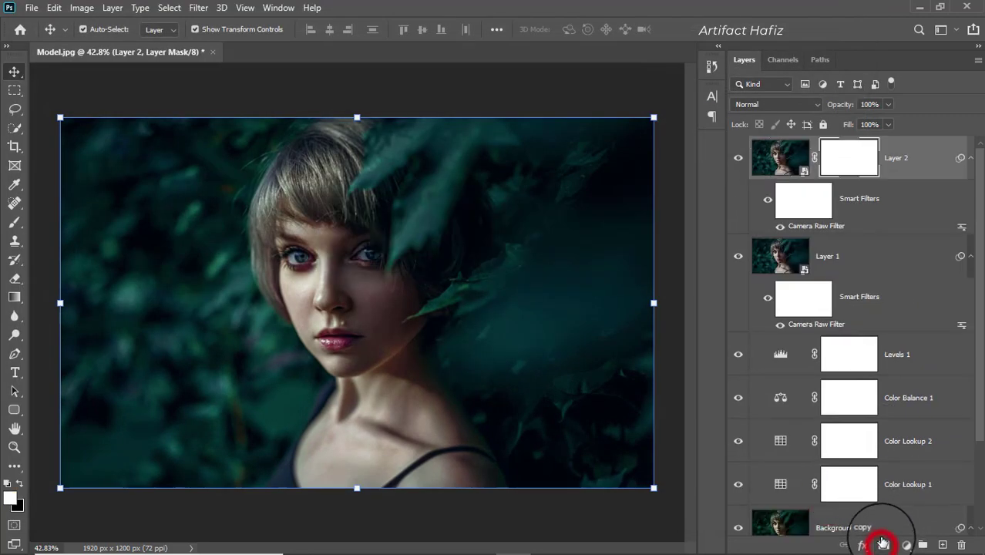
{"action": "left_click", "coordinate": [15, 222]}
{"action": "left_click", "coordinate": [19, 486]}
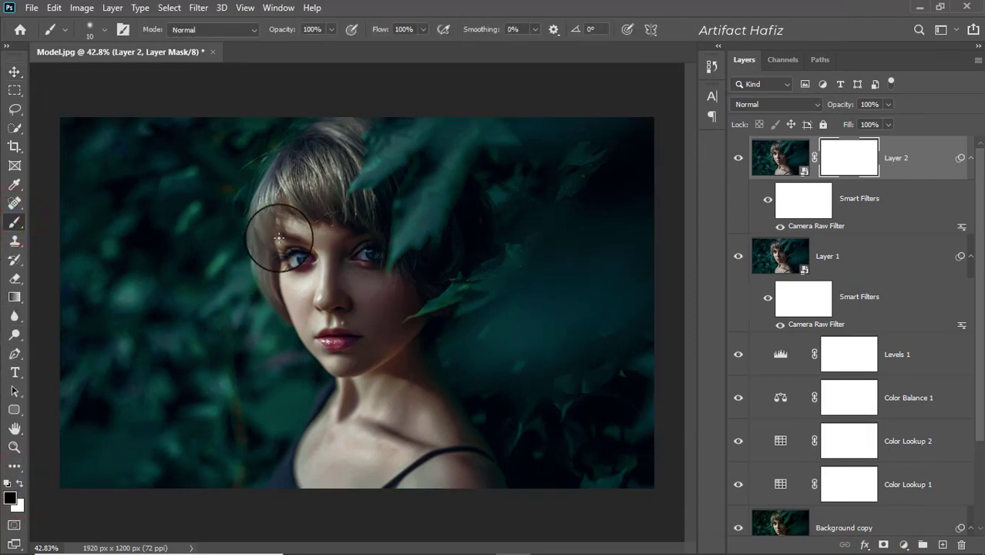
{"action": "key", "text": "bracketright"}
- Paint black on the mask over the model's hair, face, collarbone and shoulders
{"action": "mouse_move", "coordinate": [319, 160]}
{"action": "left_mouse_down"}
{"action": "mouse_move", "coordinate": [335, 182]}
{"action": "mouse_move", "coordinate": [383, 147]}
{"action": "left_mouse_up"}
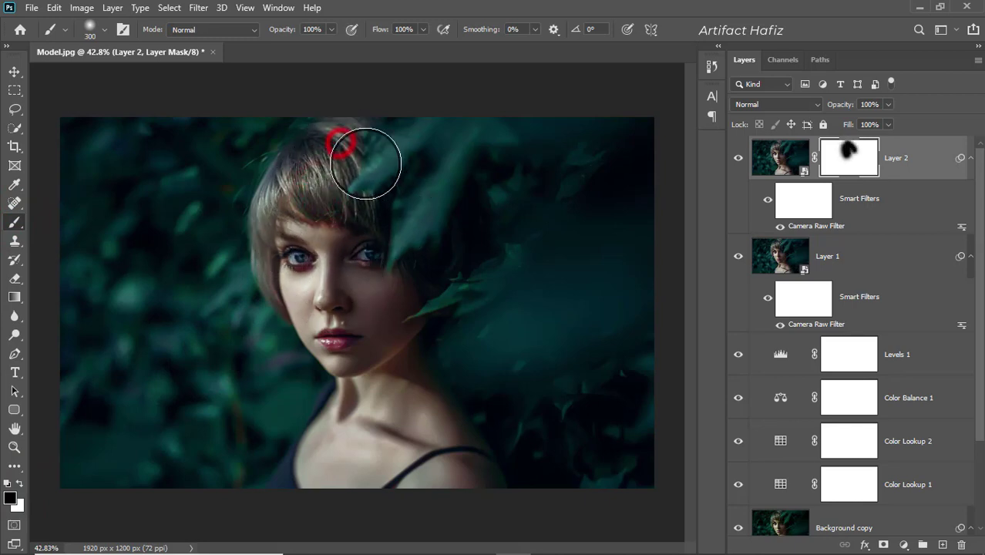
{"action": "left_click", "coordinate": [446, 189]}
{"action": "left_click_drag", "start_coordinate": [293, 192], "coordinate": [362, 313]}
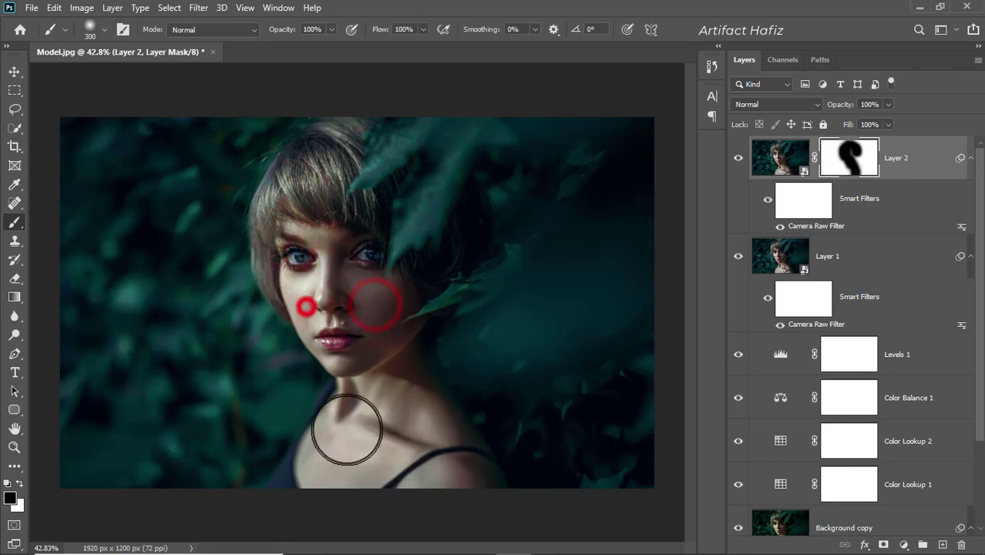
{"action": "left_click_drag", "start_coordinate": [325, 163], "coordinate": [392, 314]}
{"action": "left_click_drag", "start_coordinate": [299, 226], "coordinate": [290, 272]}
{"action": "mouse_move", "coordinate": [297, 220]}
{"action": "left_mouse_down"}
{"action": "mouse_move", "coordinate": [308, 165]}
{"action": "mouse_move", "coordinate": [282, 200]}
{"action": "left_mouse_up"}
{"action": "left_click", "coordinate": [375, 160]}
{"action": "left_click_drag", "start_coordinate": [364, 282], "coordinate": [341, 340]}
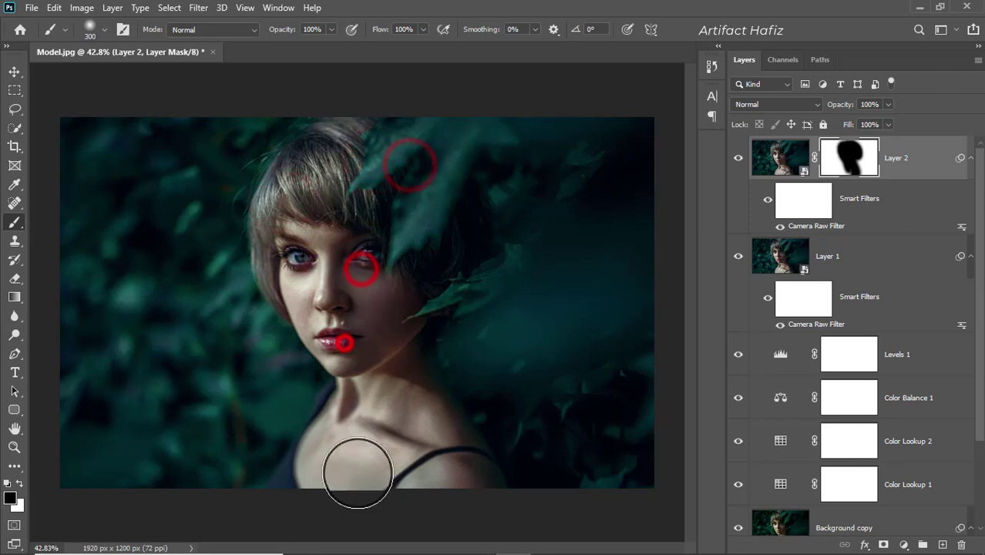
{"action": "left_click", "coordinate": [304, 455]}
{"action": "left_click", "coordinate": [436, 441]}
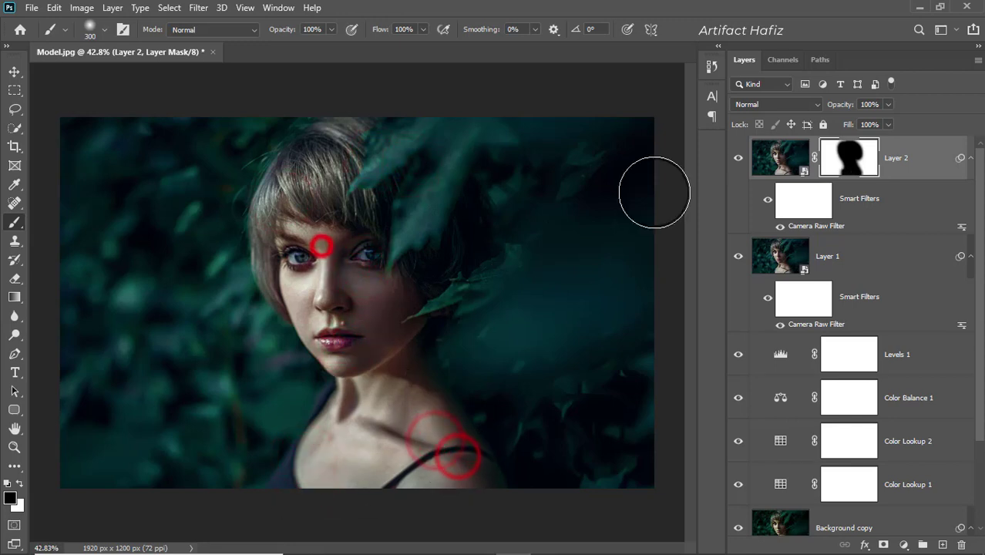
- Toggle Layer 2's visibility to compare, then retarget its mask with white as foreground
{"action": "left_click", "coordinate": [739, 157]}
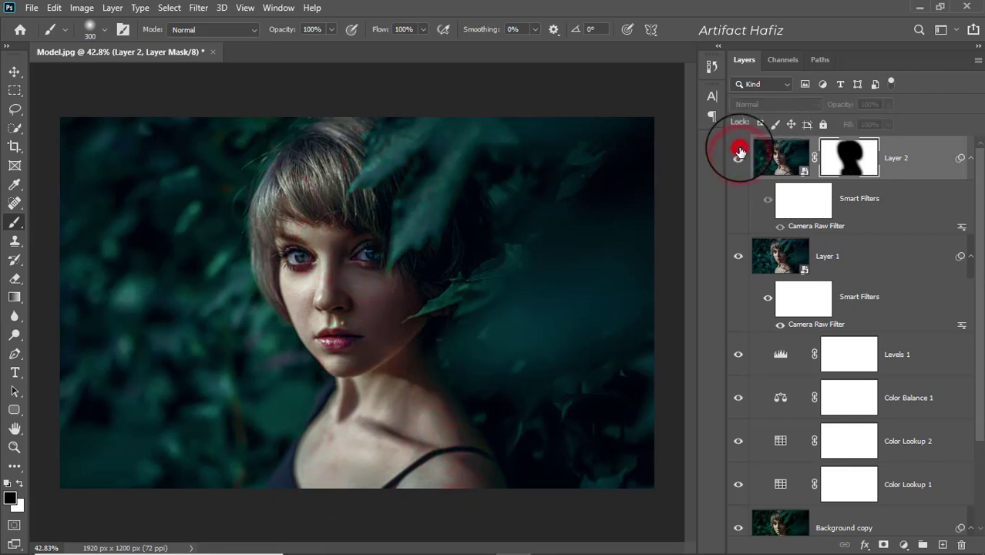
{"action": "left_click", "coordinate": [739, 157]}
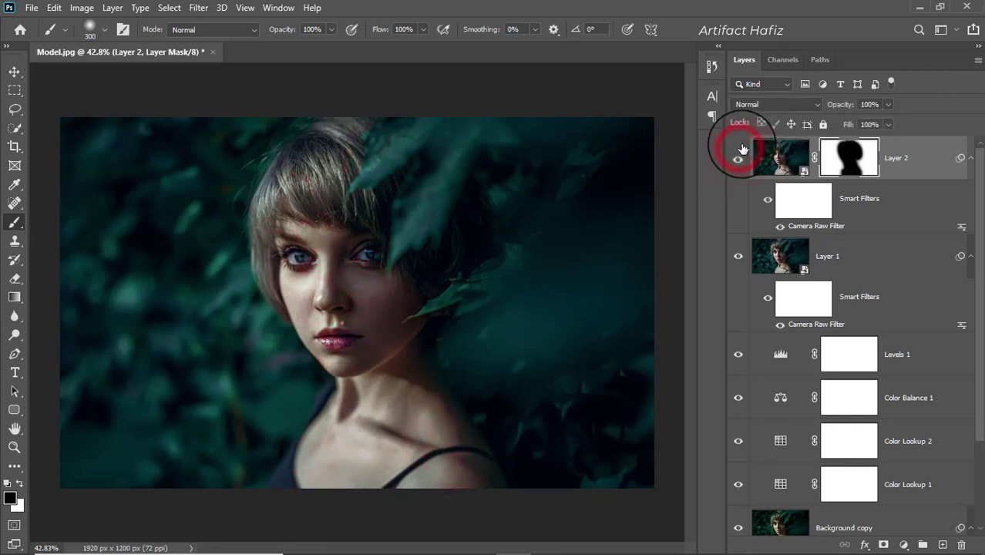
{"action": "left_click", "coordinate": [912, 156]}
{"action": "left_click", "coordinate": [849, 157]}
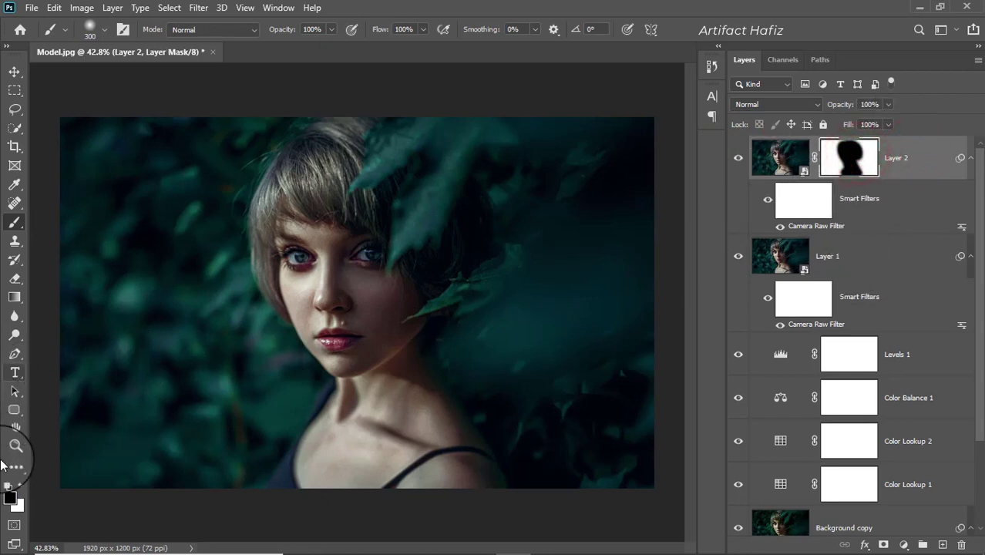
{"action": "left_click", "coordinate": [19, 483]}
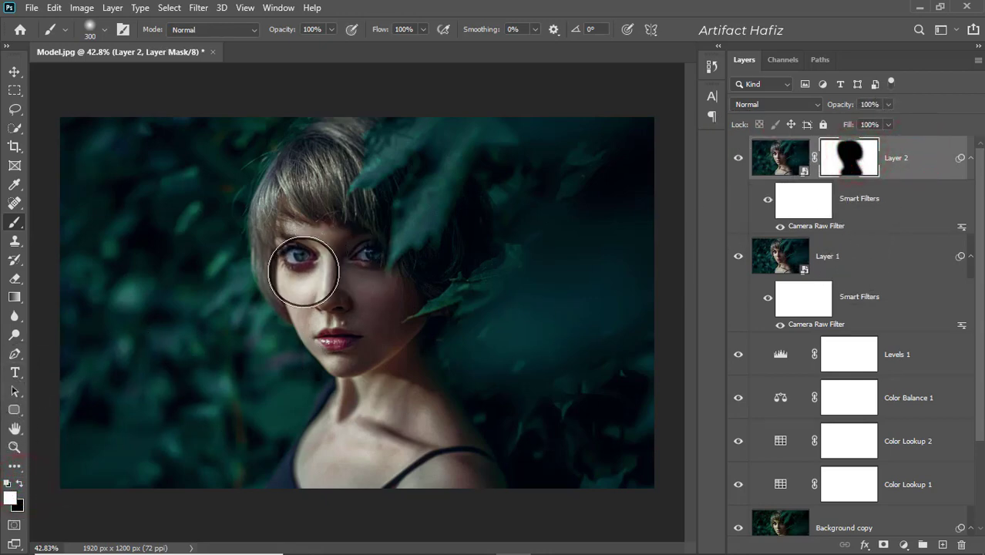
- Zoom in on the face and set the brush to size 70 at 39% opacity
{"action": "scroll", "coordinate": [322, 307], "scroll_direction": "up", "scroll_amount": 3}
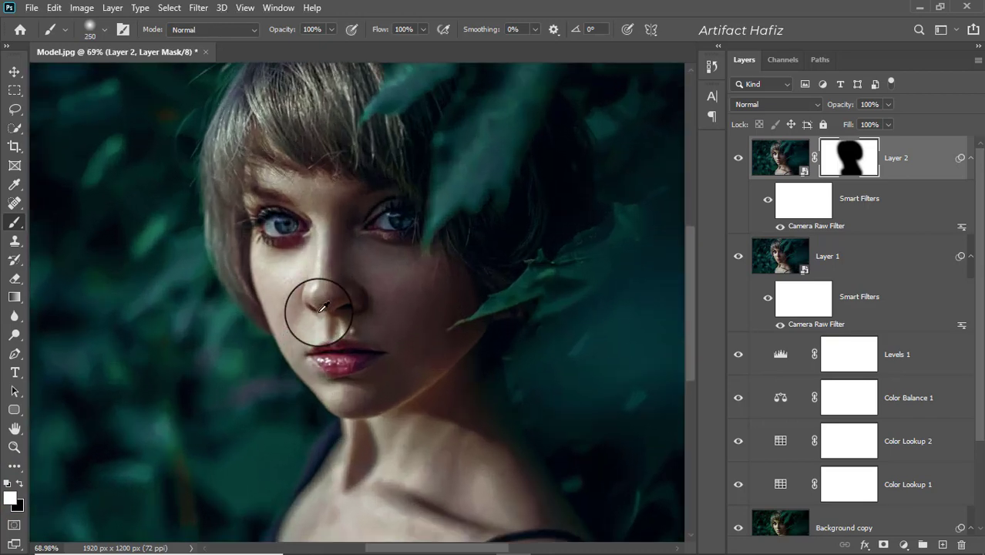
{"action": "key", "text": "bracketleft"}
{"action": "key", "text": "bracketleft"}
{"action": "key", "text": "bracketleft"}
{"action": "left_click", "coordinate": [331, 29]}
{"action": "left_click", "coordinate": [291, 48]}
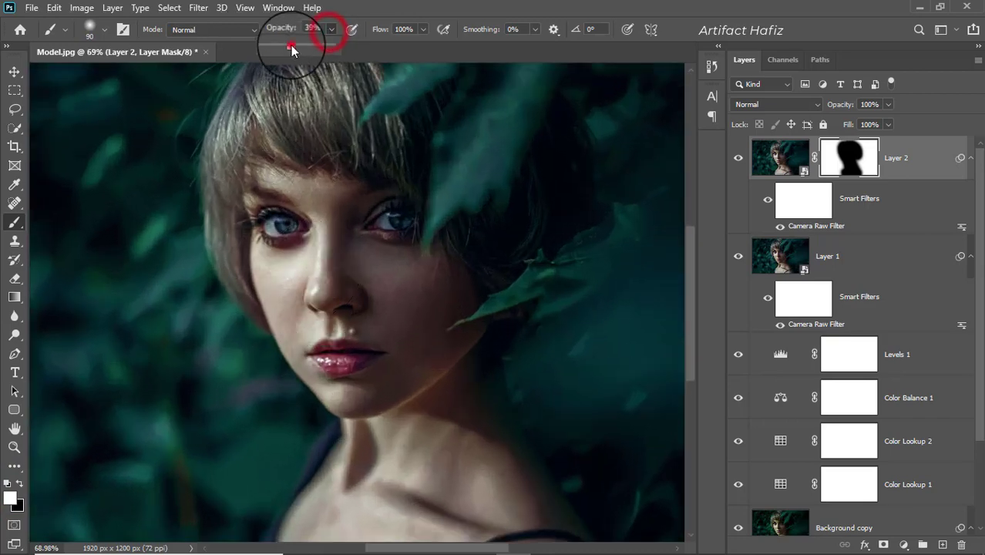
{"action": "key", "text": "bracketleft"}
{"action": "key", "text": "bracketleft"}
- Paint soft white on Layer 2's mask over the cheeks, jawline, nose and under-eyes
{"action": "mouse_move", "coordinate": [261, 261]}
{"action": "left_mouse_down"}
{"action": "mouse_move", "coordinate": [281, 266]}
{"action": "mouse_move", "coordinate": [287, 322]}
{"action": "left_mouse_up"}
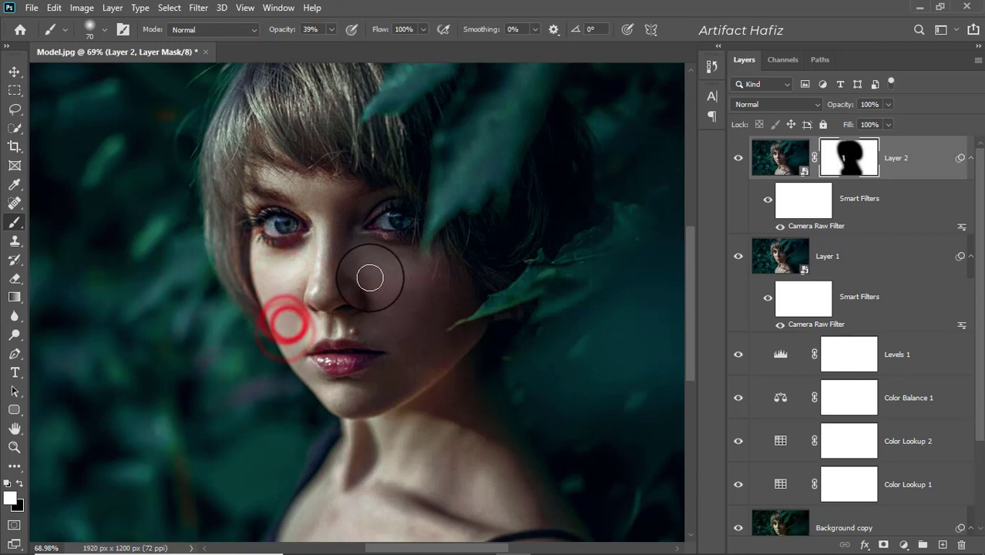
{"action": "mouse_move", "coordinate": [384, 287]}
{"action": "left_mouse_down"}
{"action": "mouse_move", "coordinate": [413, 326]}
{"action": "mouse_move", "coordinate": [438, 326]}
{"action": "left_mouse_up"}
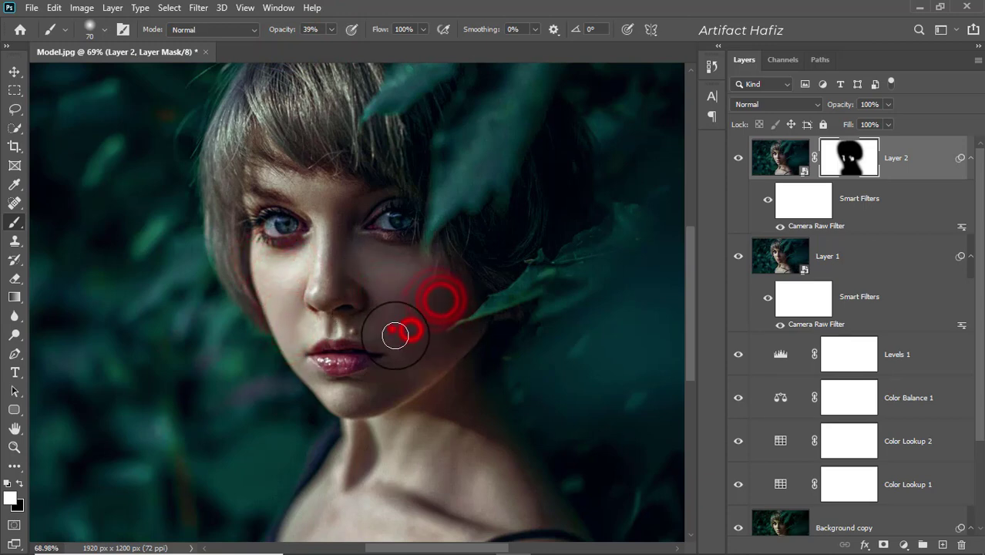
{"action": "left_click_drag", "start_coordinate": [410, 363], "coordinate": [331, 395]}
{"action": "left_click_drag", "start_coordinate": [448, 330], "coordinate": [425, 334]}
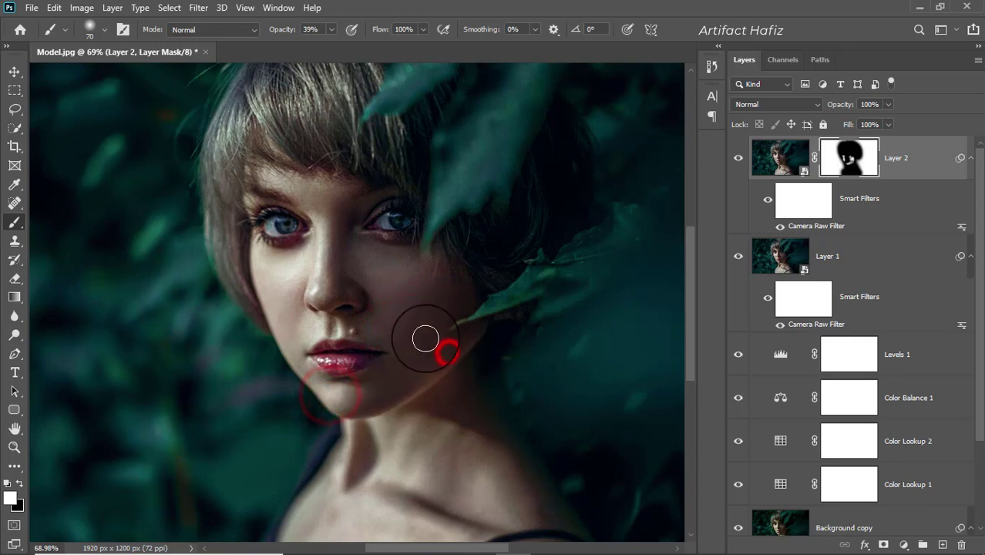
{"action": "left_click_drag", "start_coordinate": [458, 300], "coordinate": [444, 343]}
{"action": "left_click_drag", "start_coordinate": [385, 311], "coordinate": [360, 322]}
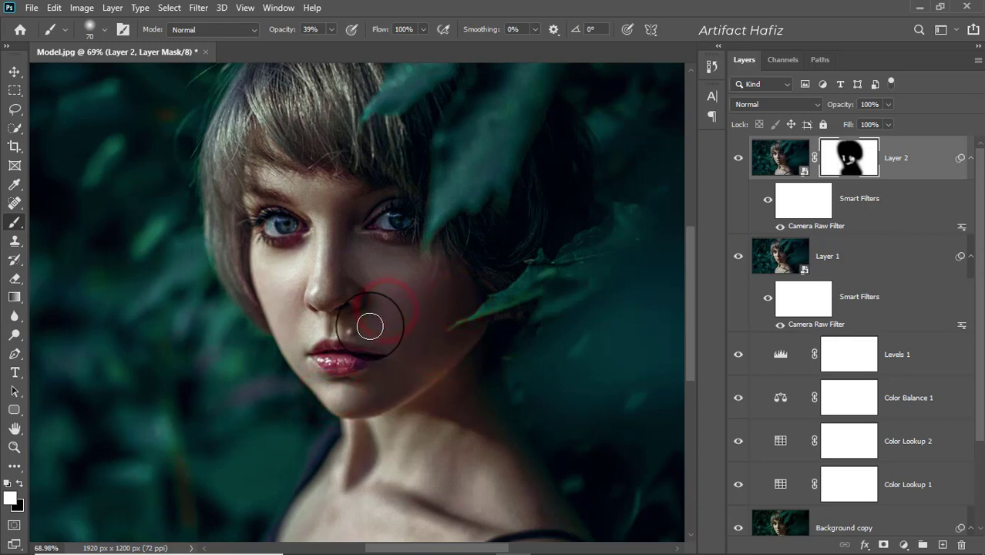
{"action": "left_click_drag", "start_coordinate": [350, 265], "coordinate": [326, 260]}
{"action": "left_click_drag", "start_coordinate": [335, 227], "coordinate": [409, 279]}
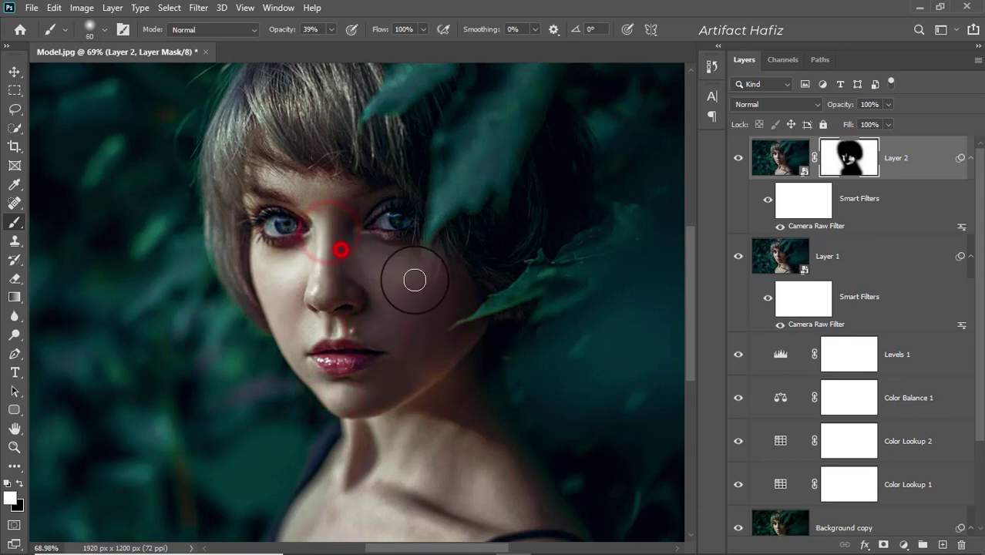
{"action": "left_click", "coordinate": [337, 254]}
- Touch up the cheeks and skin beside the nose with 50 and 40 brushes
{"action": "key", "text": "bracketleft"}
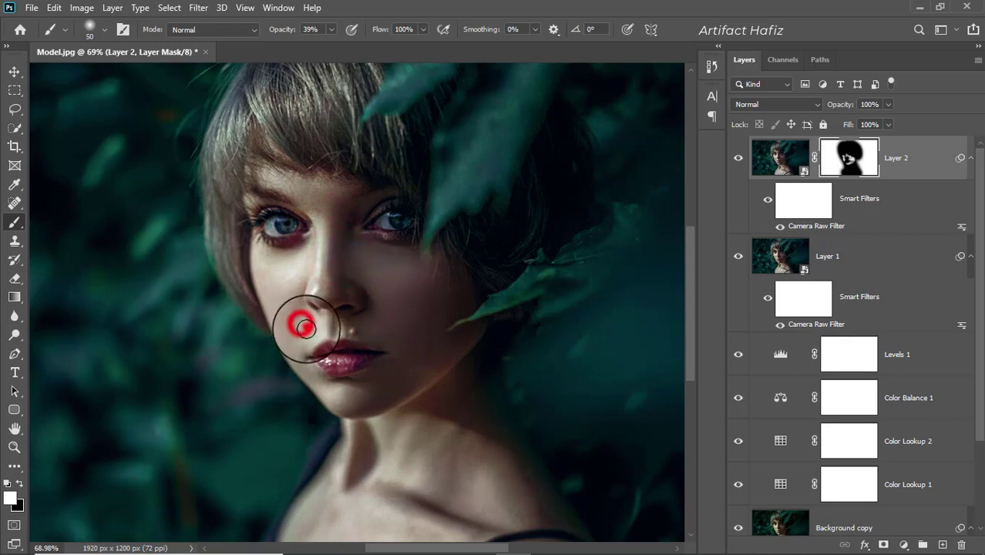
{"action": "mouse_move", "coordinate": [308, 325]}
{"action": "left_mouse_down"}
{"action": "mouse_move", "coordinate": [292, 336]}
{"action": "mouse_move", "coordinate": [330, 396]}
{"action": "mouse_move", "coordinate": [389, 379]}
{"action": "mouse_move", "coordinate": [387, 389]}
{"action": "mouse_move", "coordinate": [375, 324]}
{"action": "left_mouse_up"}
{"action": "key", "text": "bracketleft"}
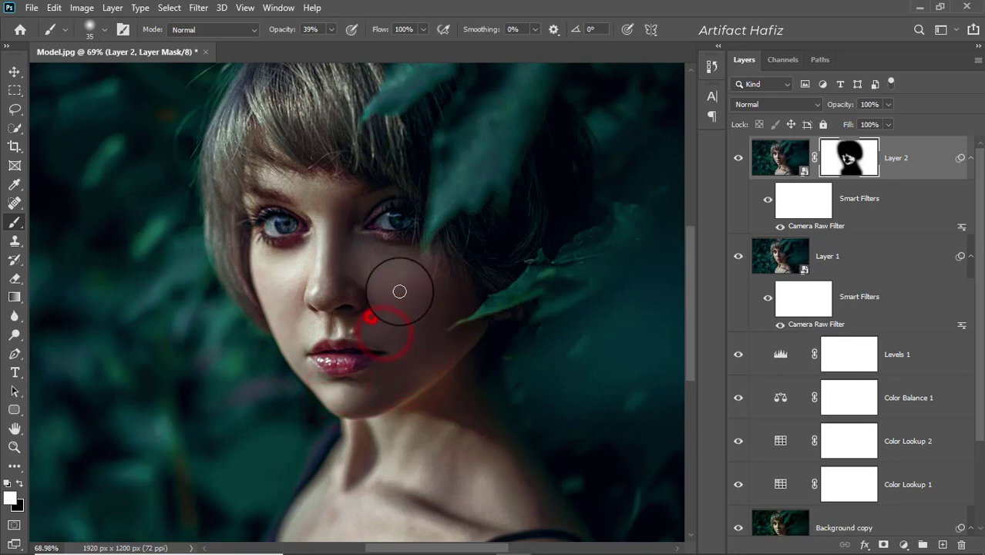
{"action": "mouse_move", "coordinate": [260, 273]}
{"action": "left_mouse_down"}
{"action": "mouse_move", "coordinate": [294, 281]}
{"action": "mouse_move", "coordinate": [271, 293]}
{"action": "left_mouse_up"}
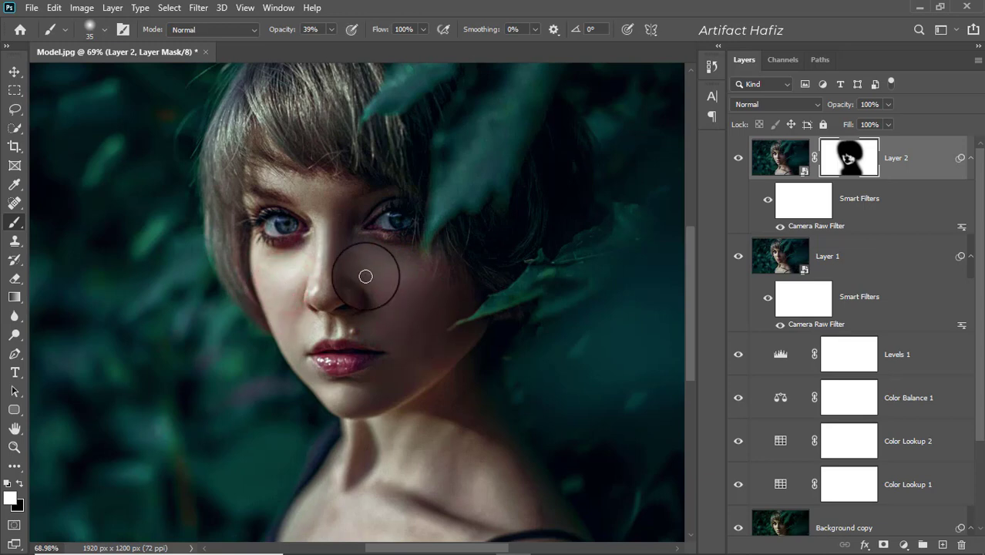
{"action": "mouse_move", "coordinate": [375, 279]}
{"action": "left_mouse_down"}
{"action": "mouse_move", "coordinate": [301, 276]}
{"action": "mouse_move", "coordinate": [301, 255]}
{"action": "mouse_move", "coordinate": [308, 286]}
{"action": "left_mouse_up"}
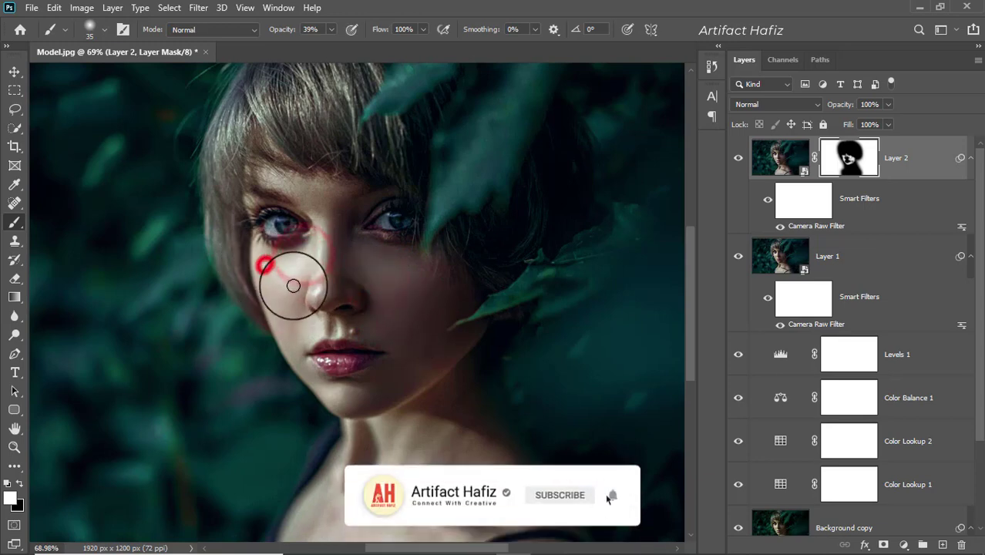
{"action": "left_click_drag", "start_coordinate": [360, 256], "coordinate": [423, 304]}
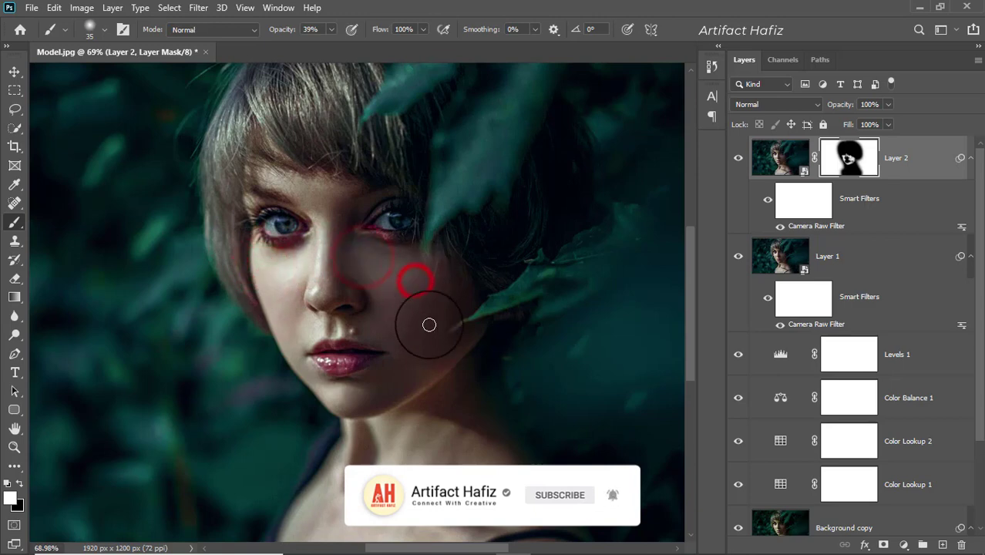
{"action": "scroll", "coordinate": [466, 330], "scroll_direction": "down", "scroll_amount": 2}
{"action": "scroll", "coordinate": [447, 339], "scroll_direction": "down", "scroll_amount": 2}
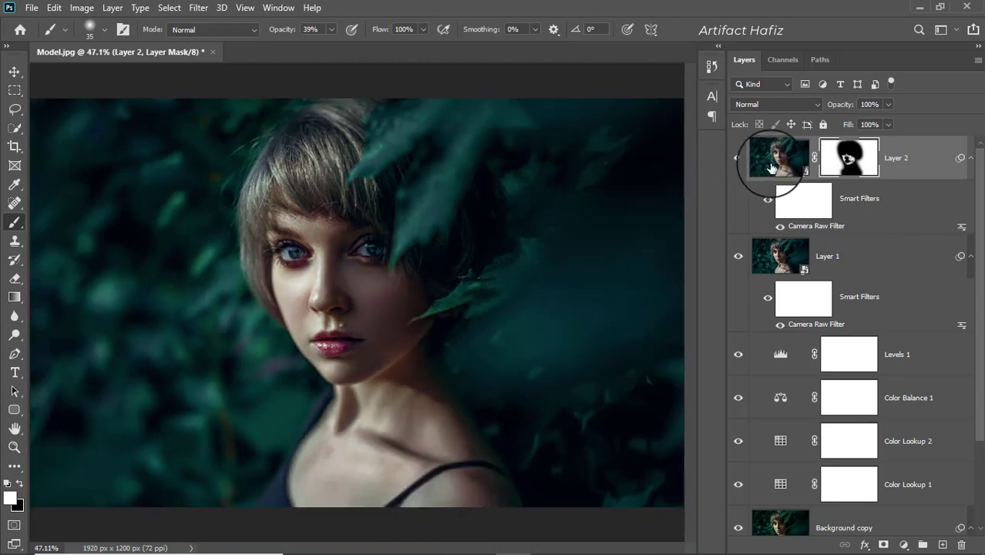
{"action": "left_click", "coordinate": [738, 158]}
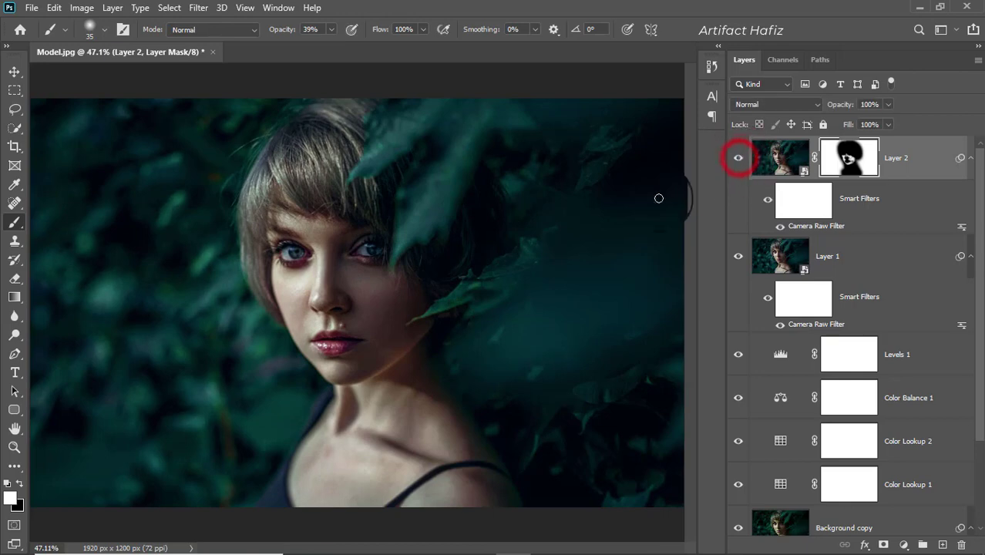
{"action": "scroll", "coordinate": [481, 300], "scroll_direction": "down", "scroll_amount": 1}
{"action": "scroll", "coordinate": [840, 374], "scroll_direction": "down", "scroll_amount": 3}
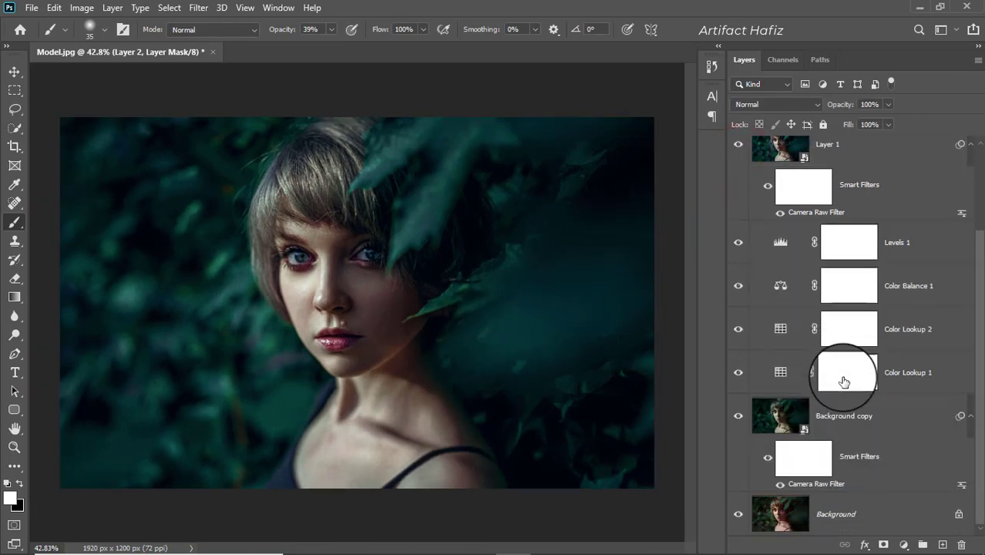
{"action": "left_click", "coordinate": [737, 515], "text": "alt"}
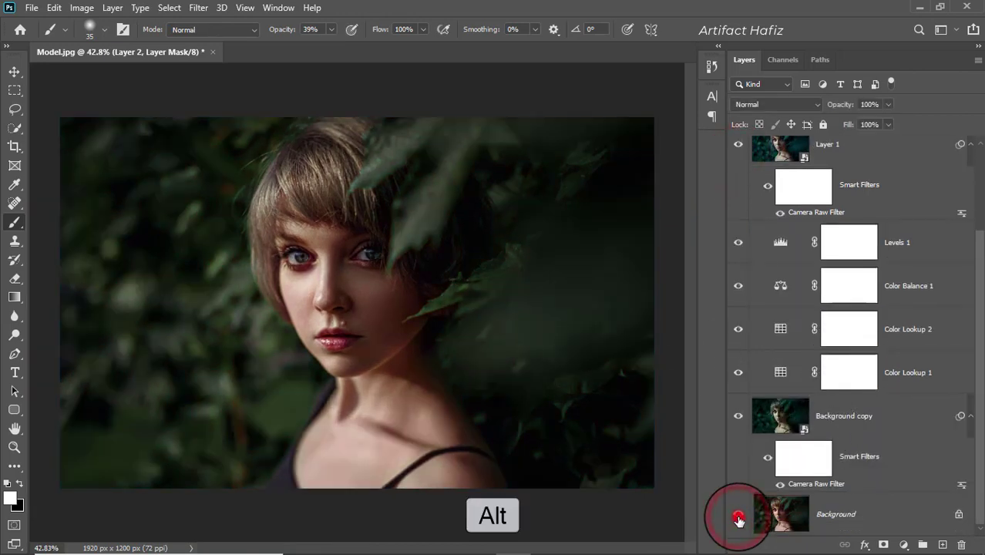
{"action": "left_click", "coordinate": [739, 518], "text": "alt"}
{"action": "left_click", "coordinate": [738, 518], "text": "alt"}
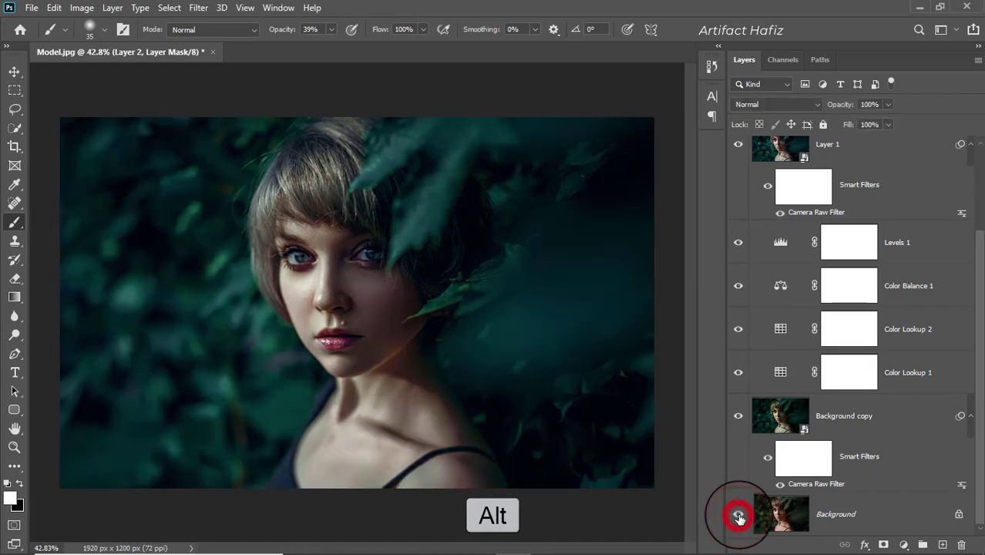